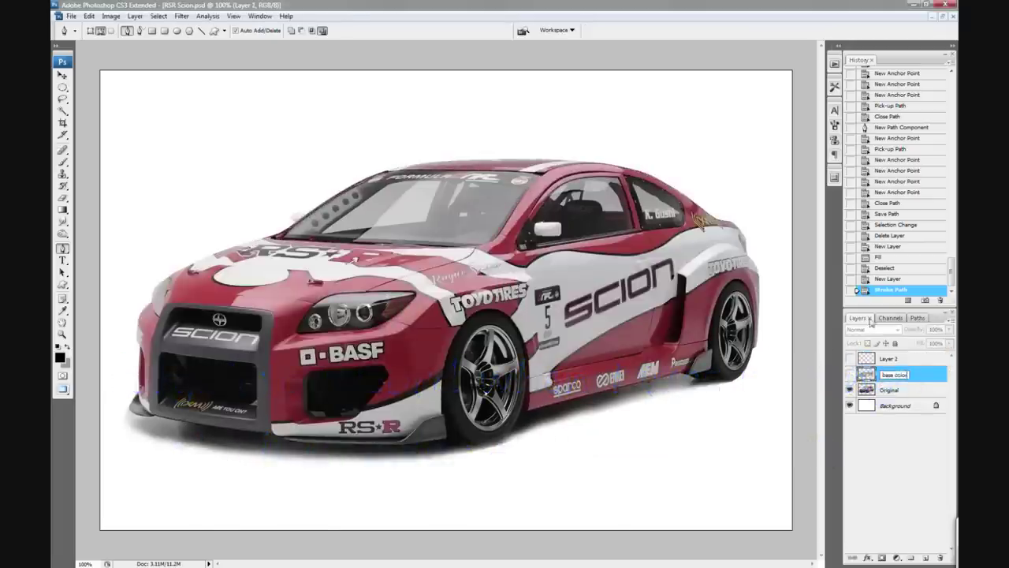
- Rename Layer 2 to 'base outline' and zoom in on the front bumper lip
double_click(888, 358)
type("base outline")
key("Return")
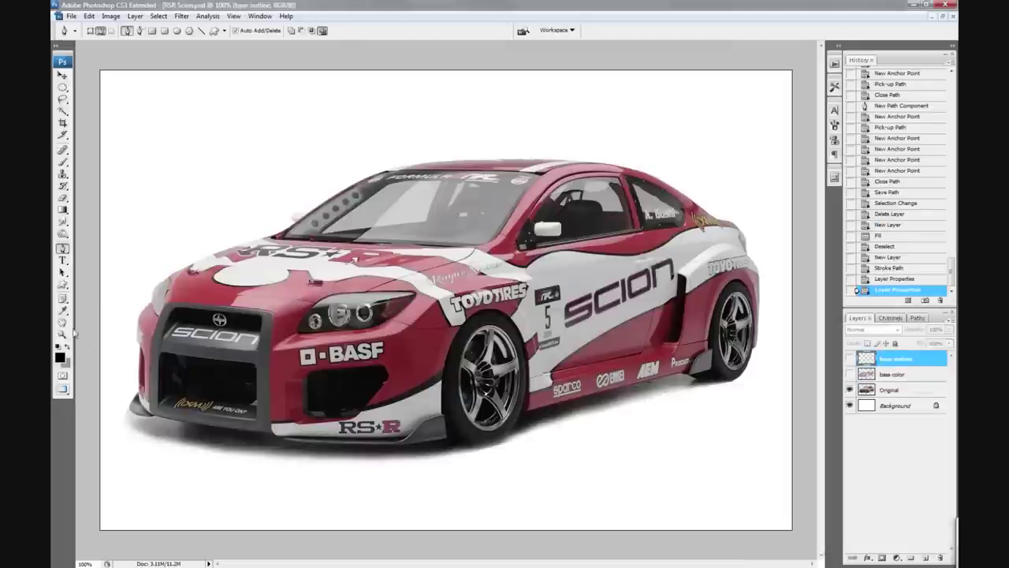
left_click(63, 334)
left_click_drag(256, 354, 507, 477)
- Add a new layer and start a pen path along the right bumper lip's lower edge
left_click(926, 557)
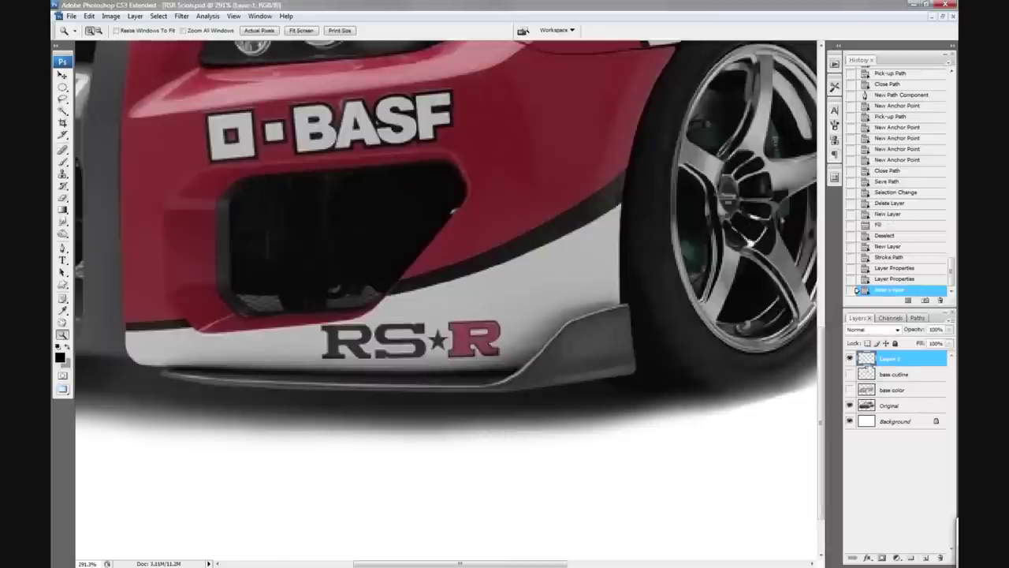
key("p")
left_click(627, 304)
left_click(635, 359)
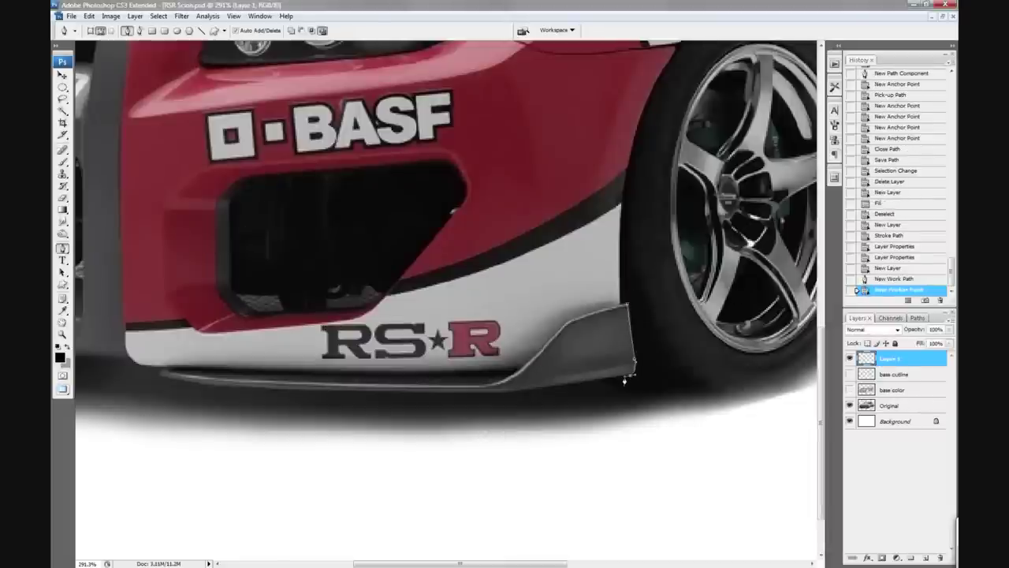
left_click(632, 376)
left_click(497, 385)
left_click(479, 394)
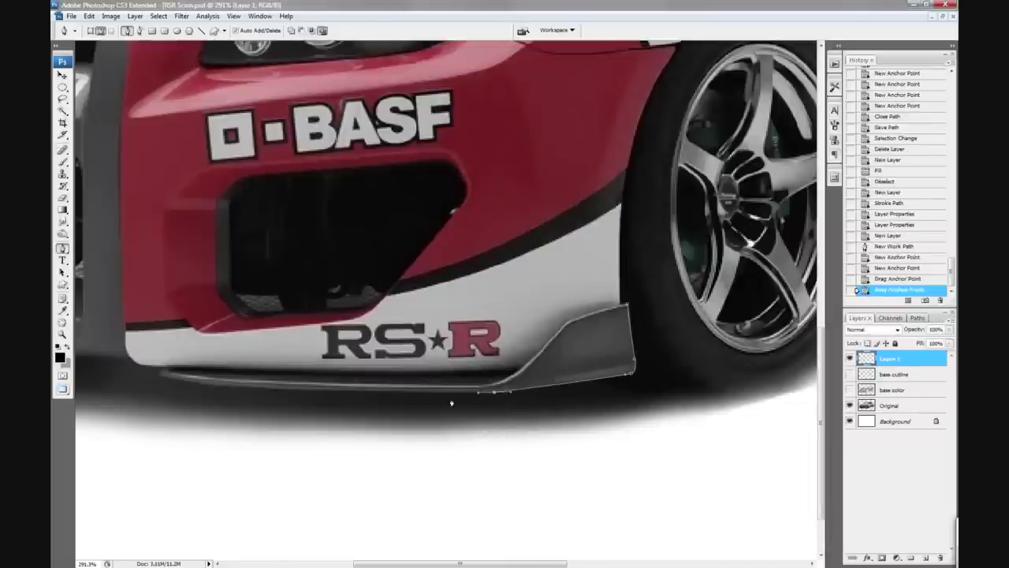
scroll(480, 394, "left", 3)
left_click(338, 359)
left_click(315, 352)
left_click_drag(315, 352, 332, 362)
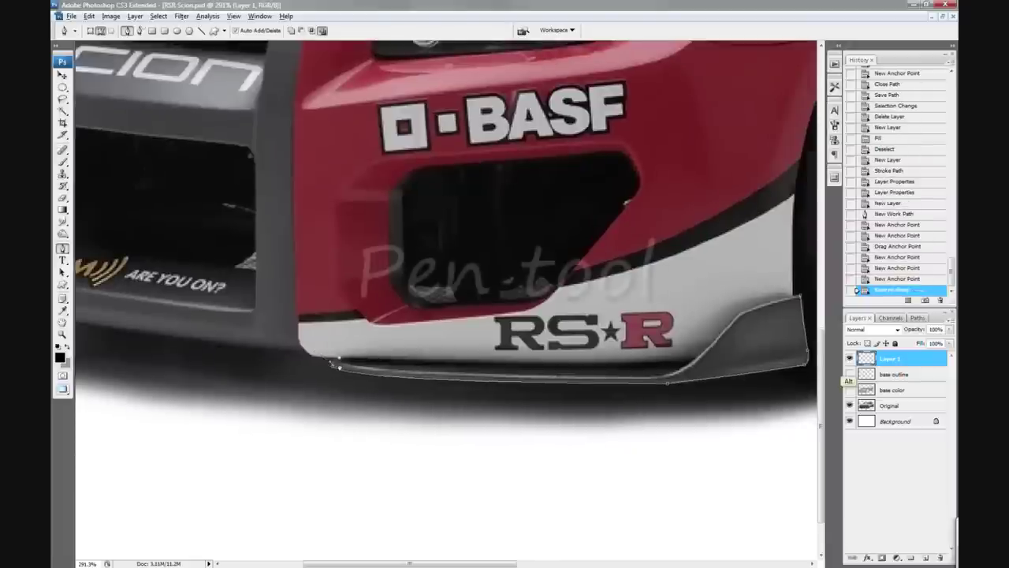
- Close the right bumper lip path and convert one curved anchor into a corner
left_click(659, 363)
left_click_drag(658, 364, 670, 368)
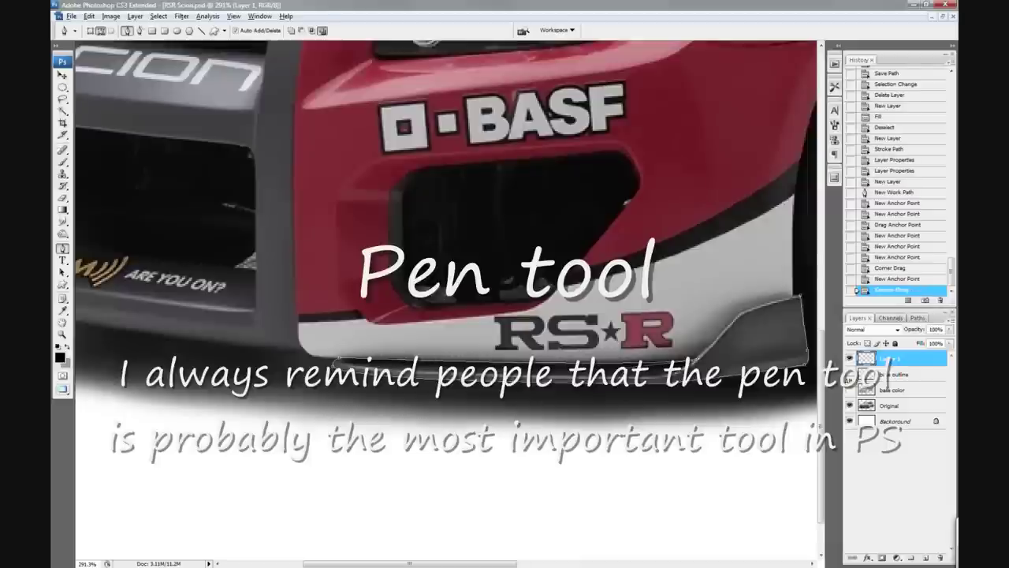
left_click(670, 367)
left_click(800, 298)
left_click(800, 298)
scroll(800, 298, "right", 2)
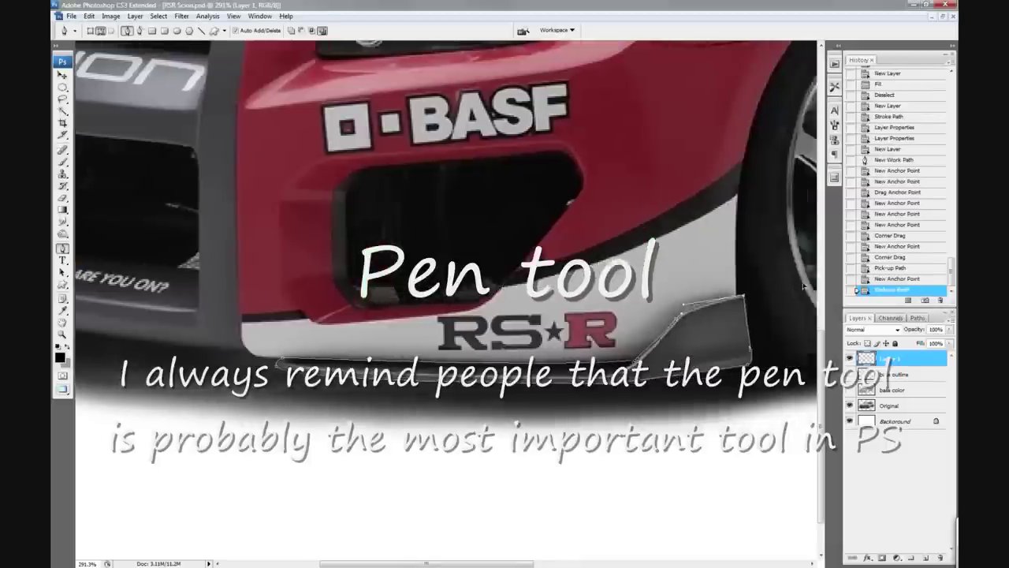
left_click(784, 282)
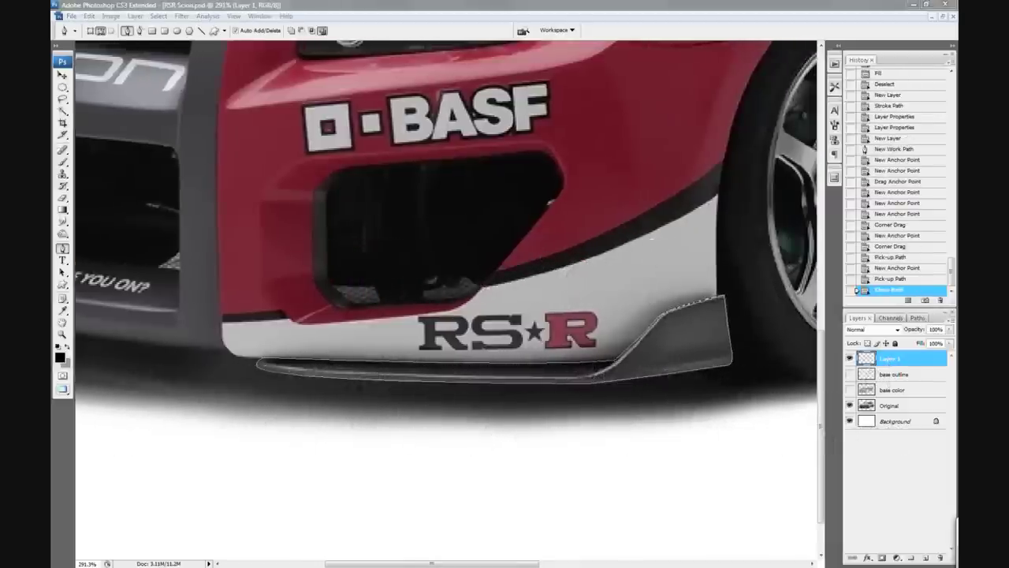
scroll(475, 274, "left", 2)
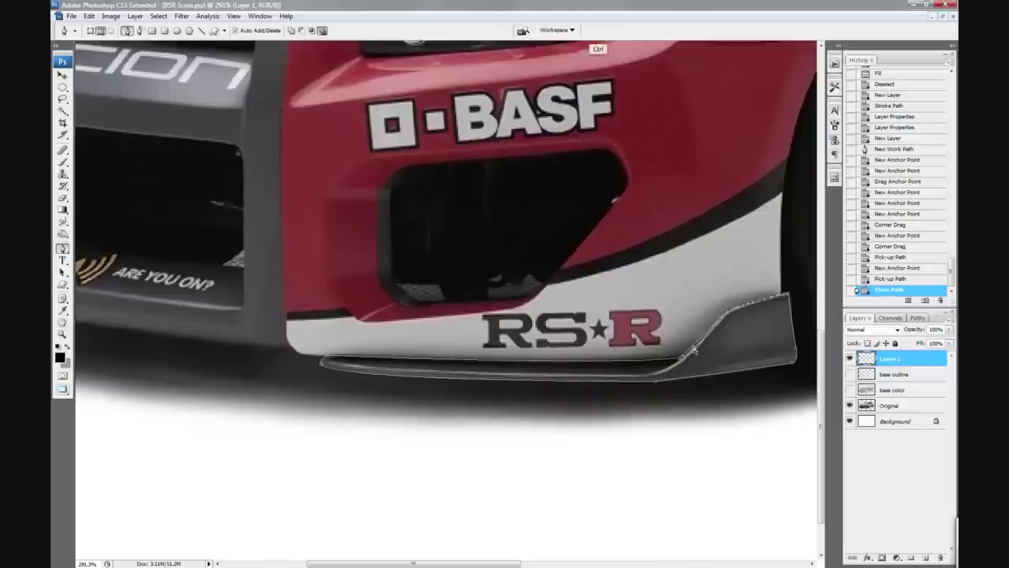
left_click(688, 357, "alt")
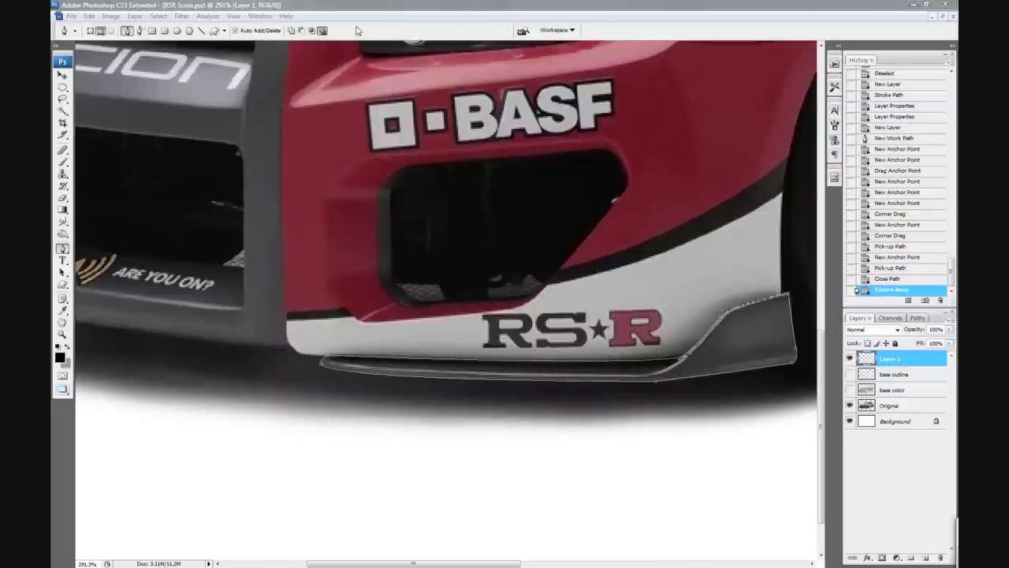
- Trace a closed path around the lip piece left of the grille
scroll(300, 331, "up", 2)
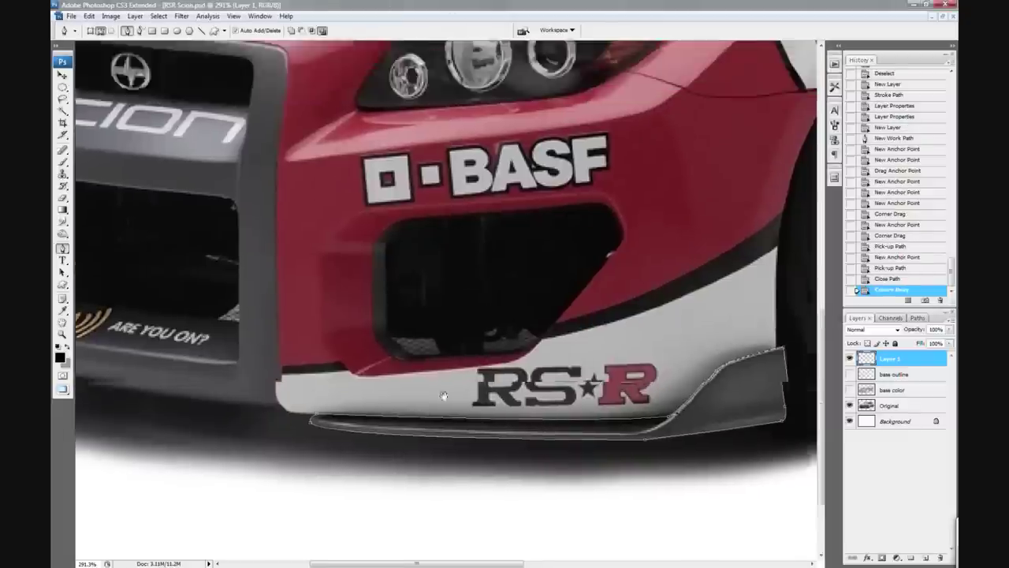
scroll(300, 331, "left", 5)
left_click(159, 341)
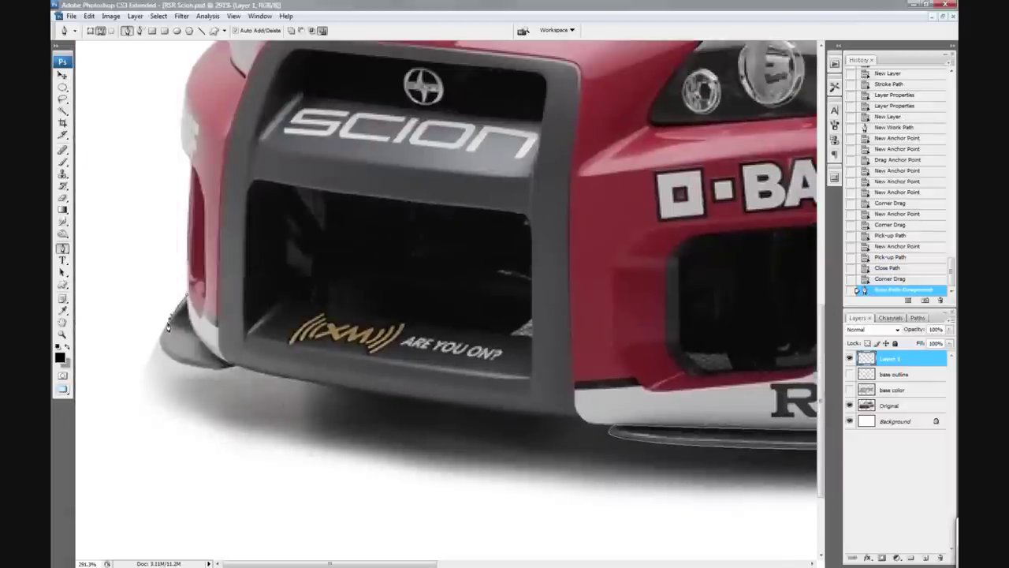
left_click(180, 364)
left_click(199, 370)
left_click(216, 369)
left_click(234, 368)
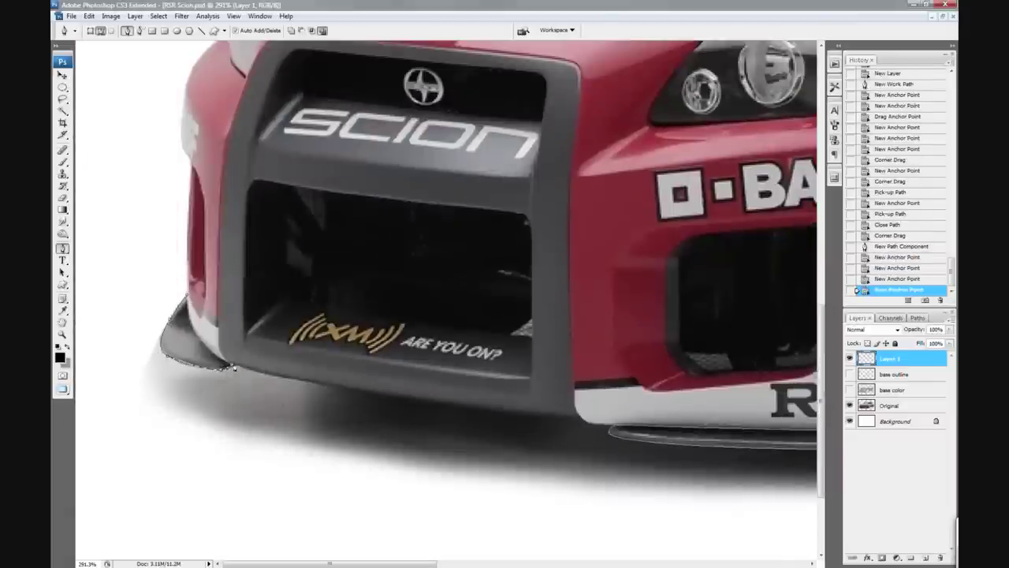
left_click(188, 244)
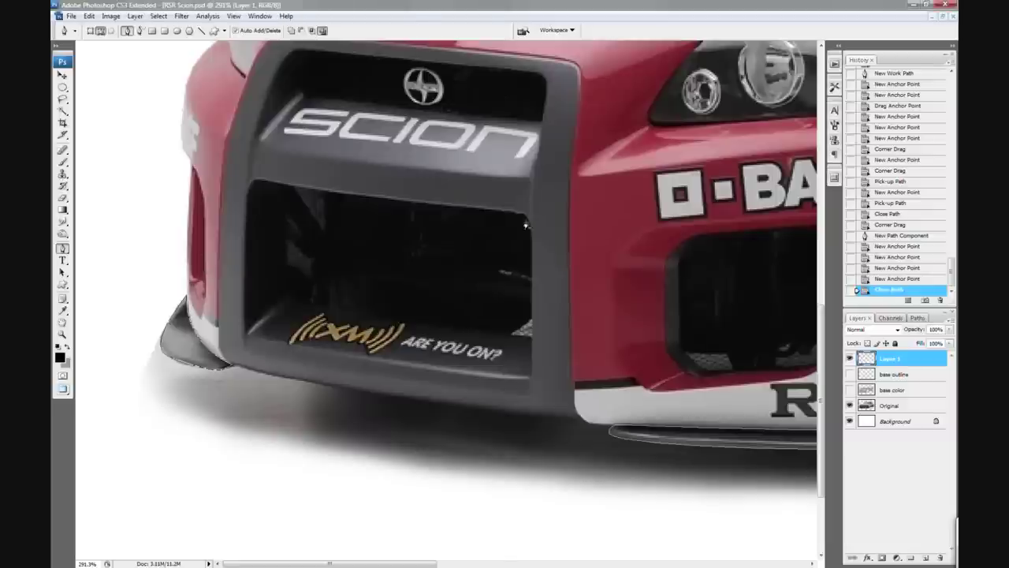
scroll(493, 361, "right", 5)
scroll(493, 362, "right", 5)
scroll(494, 361, "right", 5)
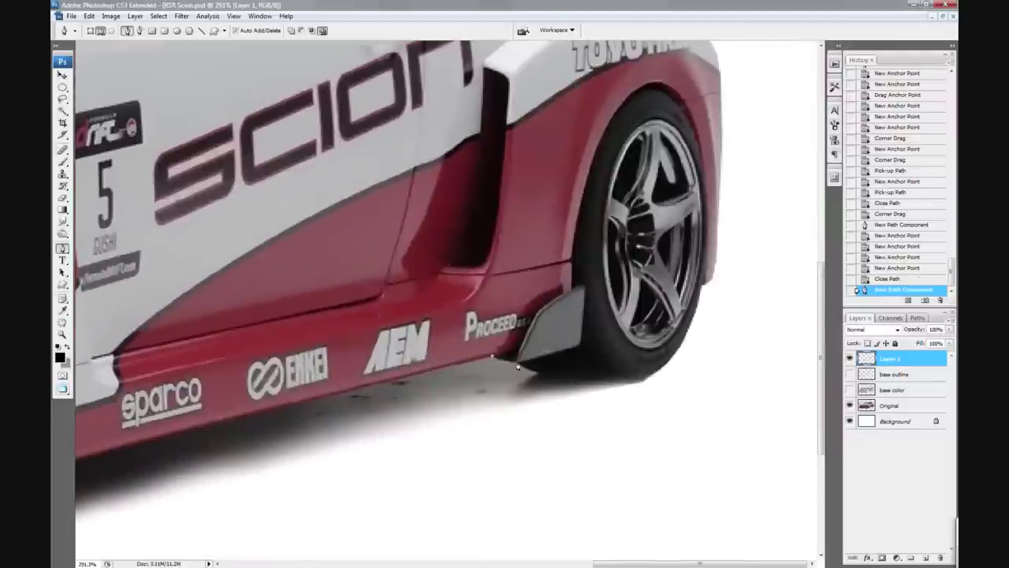
- Trace a closed pen path around the flap in front of the rear wheel
left_click(493, 361)
left_click(582, 347)
left_click(583, 323)
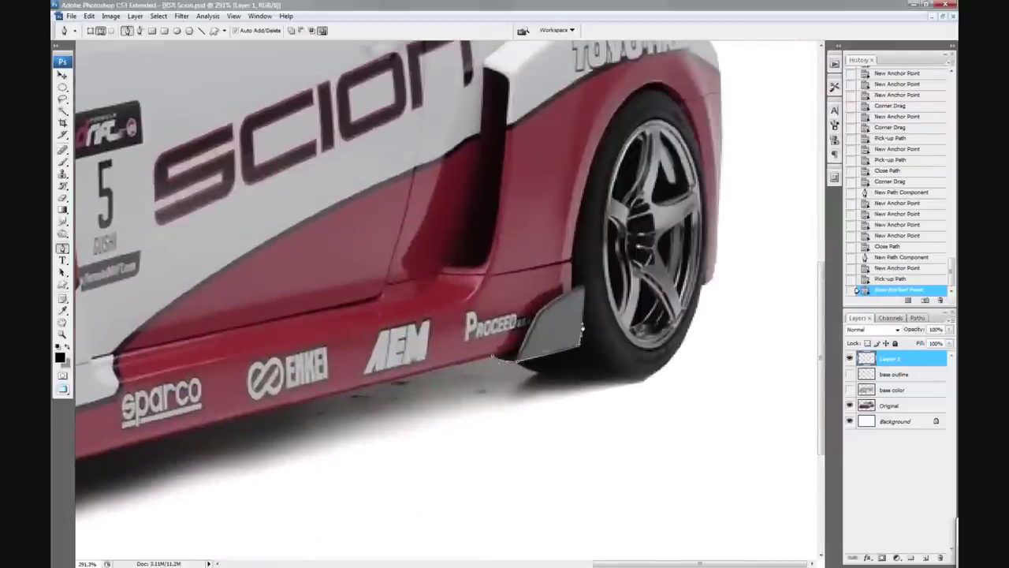
left_click(580, 286)
left_click(558, 304)
left_click(581, 289, "ctrl")
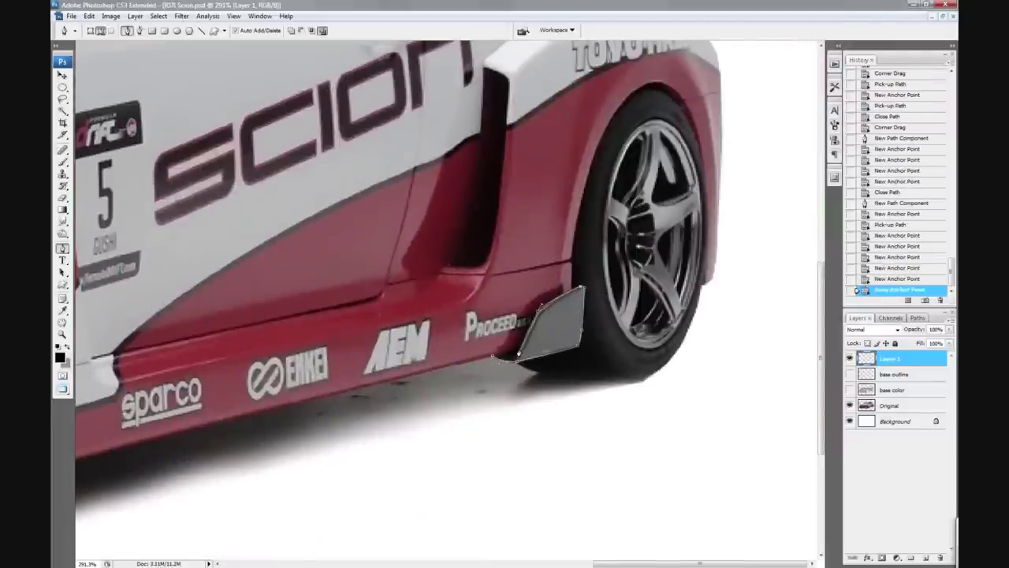
left_click(519, 359)
left_click(494, 359)
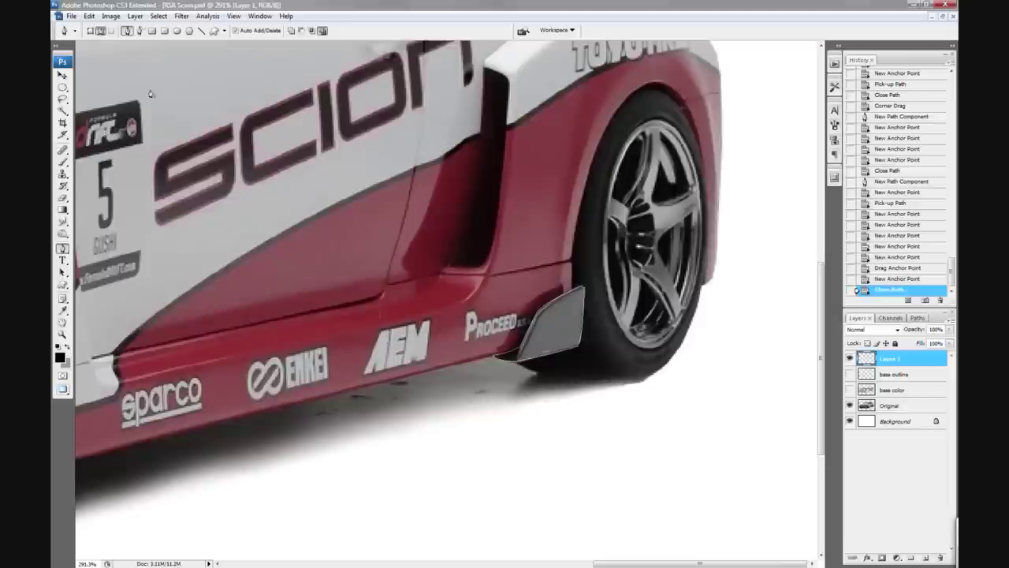
- Recentre the view on the side flap and begin renaming Layer 1
left_click_drag(425, 89, 495, 239)
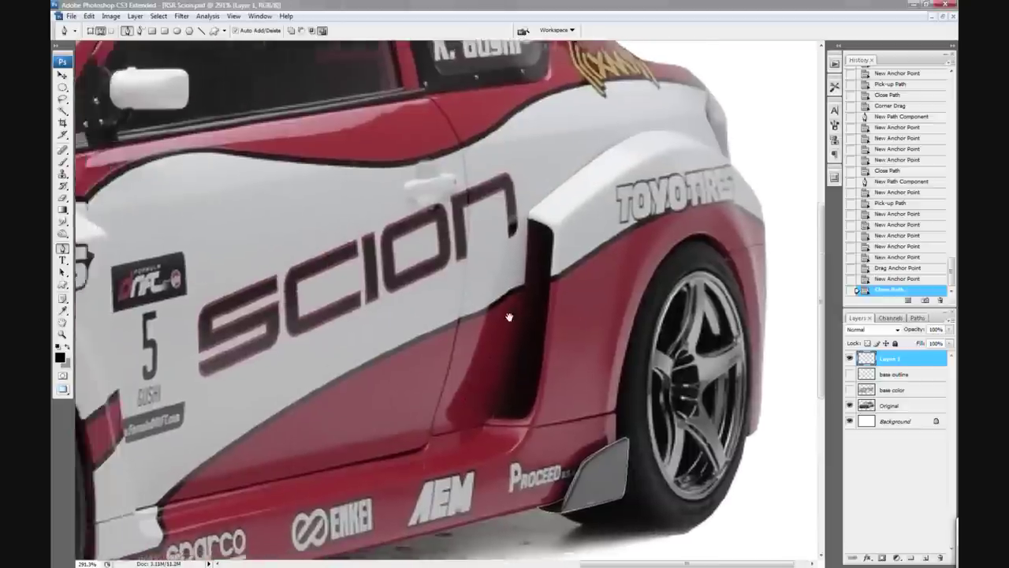
left_click_drag(525, 345, 450, 255)
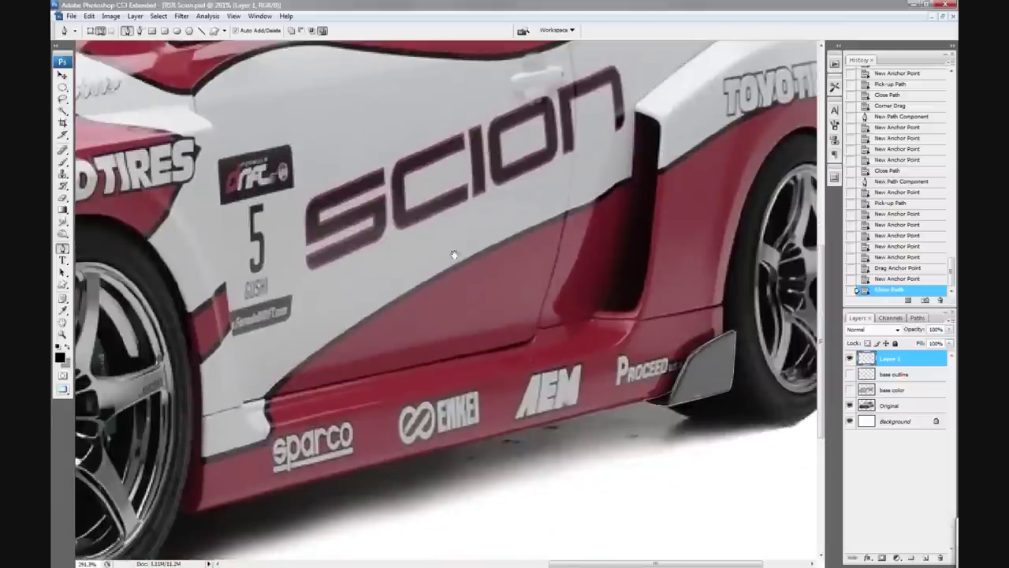
double_click(889, 359)
- Name the layer 'flaps', save the path, and fill its selection with grey
type("flaps")
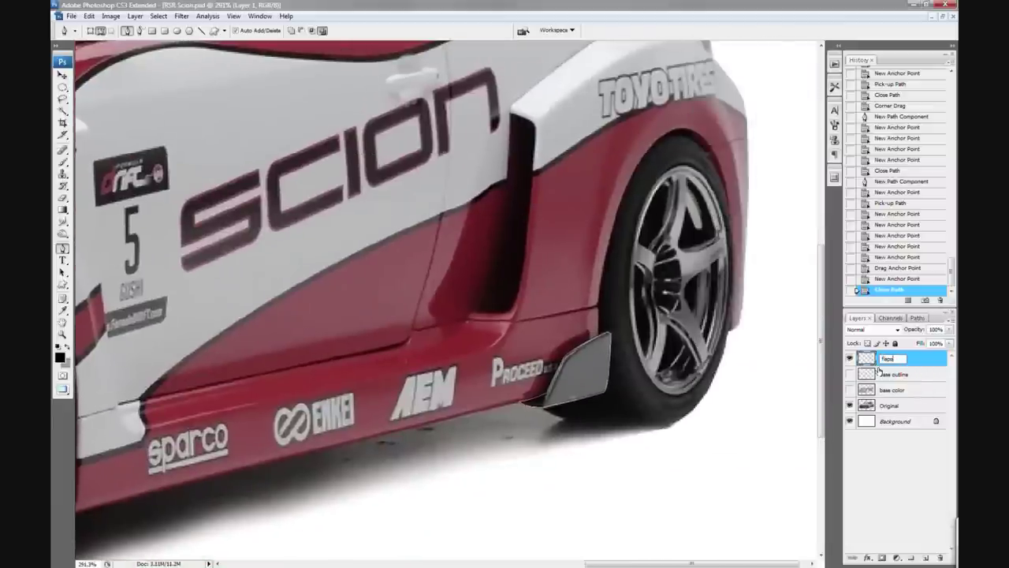
key("Return")
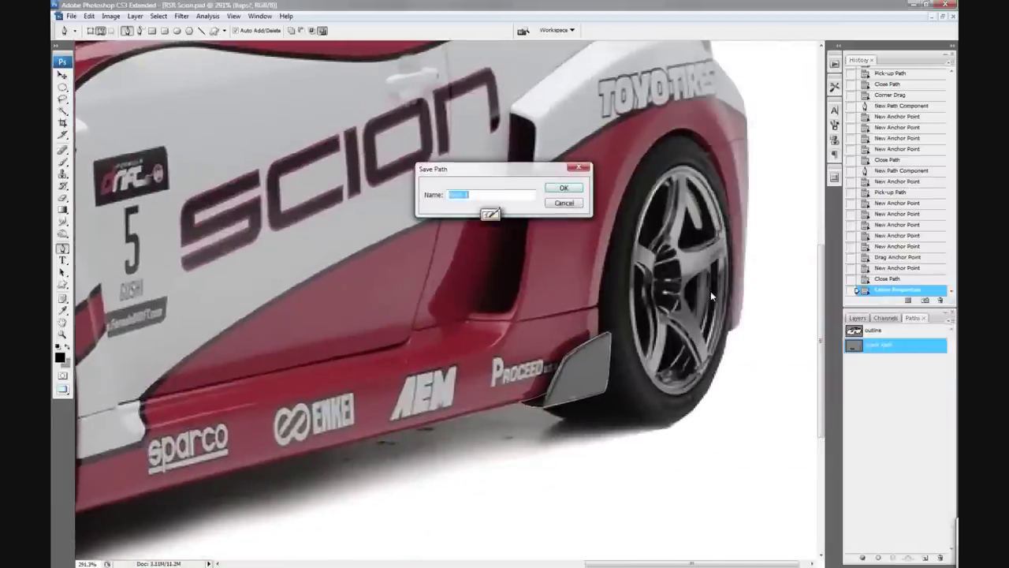
left_click(59, 357)
left_click(824, 225)
left_click(866, 358, "ctrl")
left_click(913, 318)
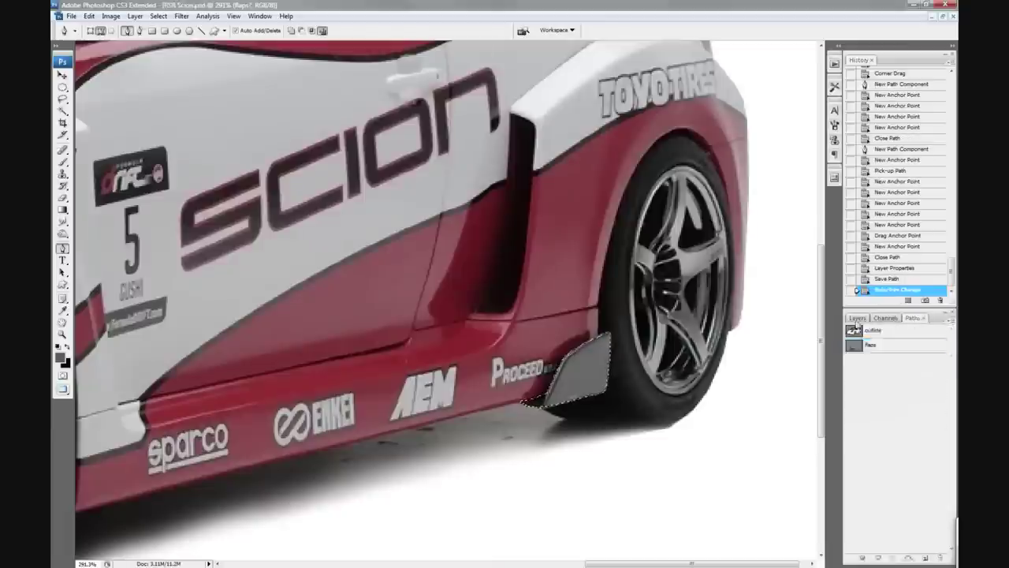
left_click(857, 318)
key("alt+BackSpace")
key("ctrl+d")
- Add a new layer named 'flaps outline'
left_click(925, 557)
double_click(889, 359)
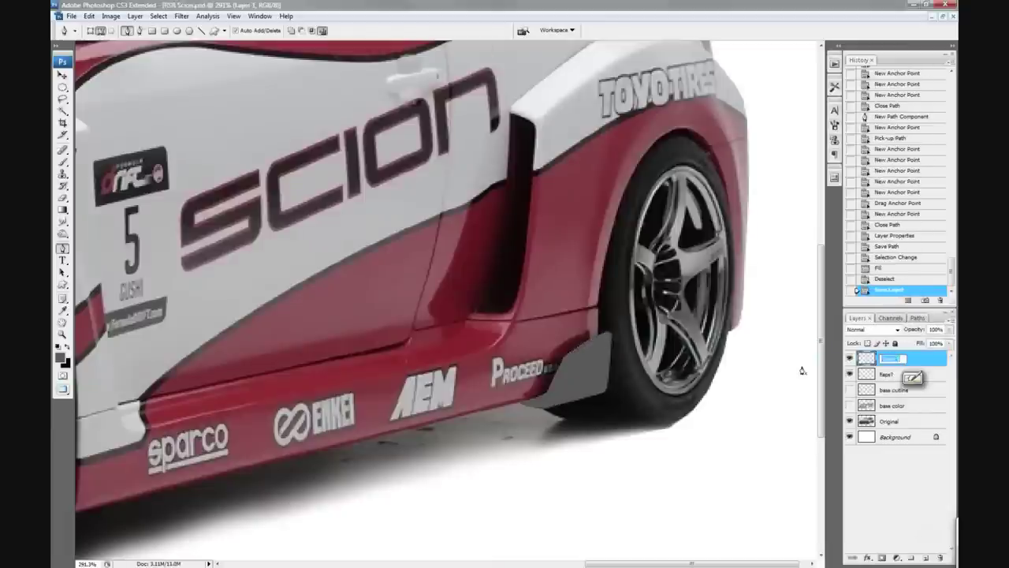
type("flaps outline")
key("Return")
- Stroke the flaps path selection in a dark colour on the flaps outline layer
left_click(916, 318)
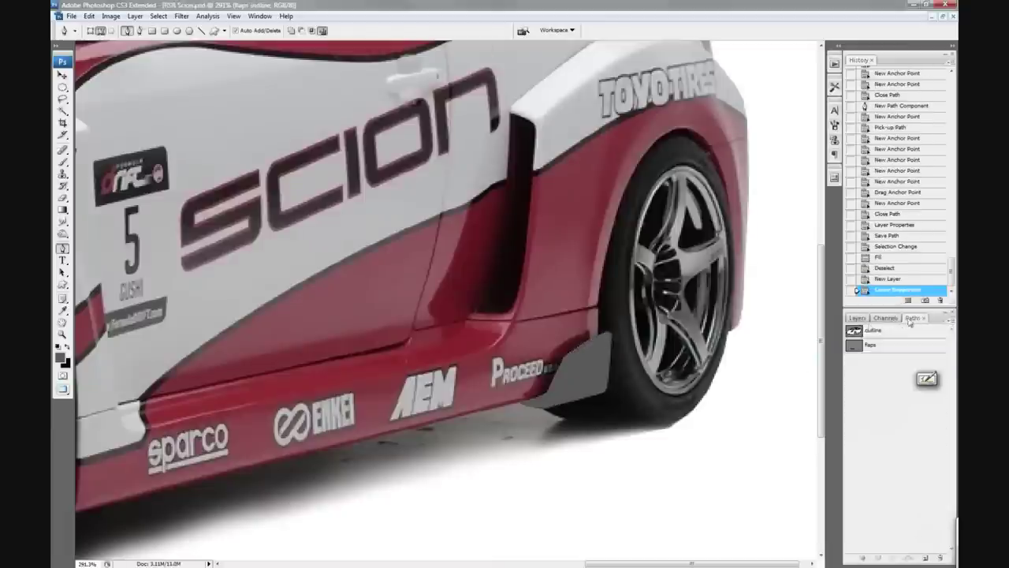
left_click(853, 344, "ctrl")
left_click(857, 318)
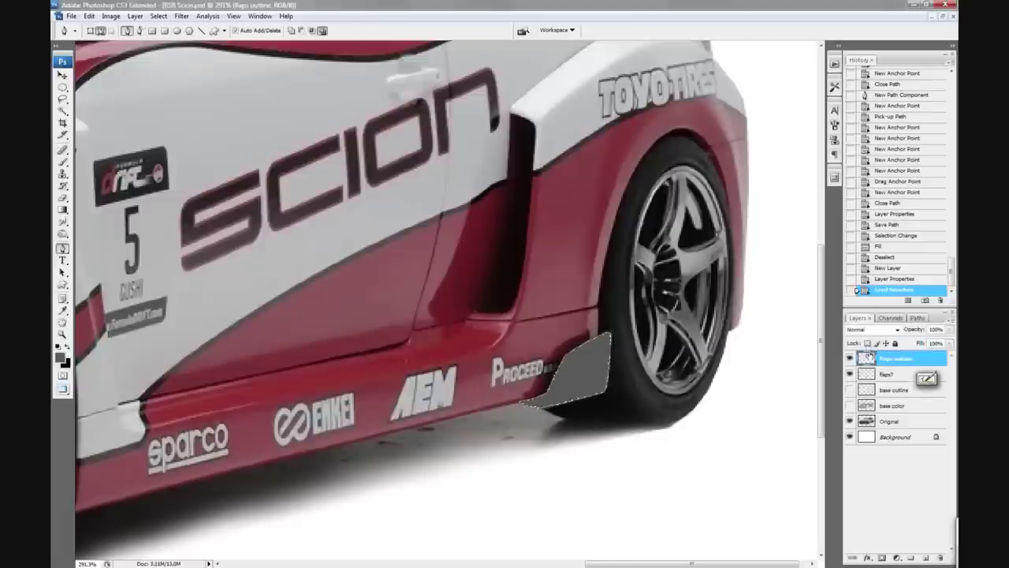
left_click(89, 16)
left_click(110, 183)
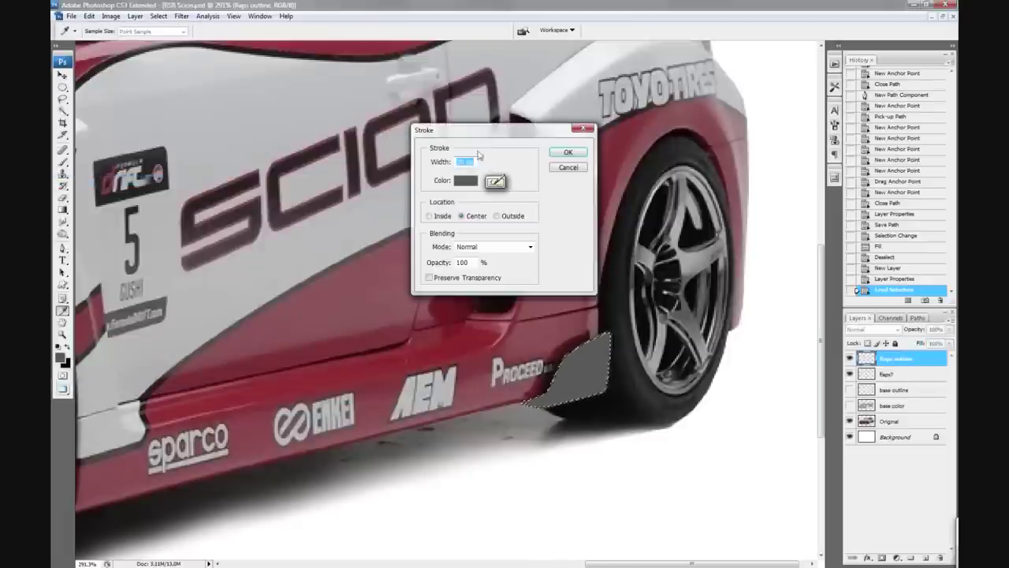
left_click(466, 180)
key("Return")
key("Return")
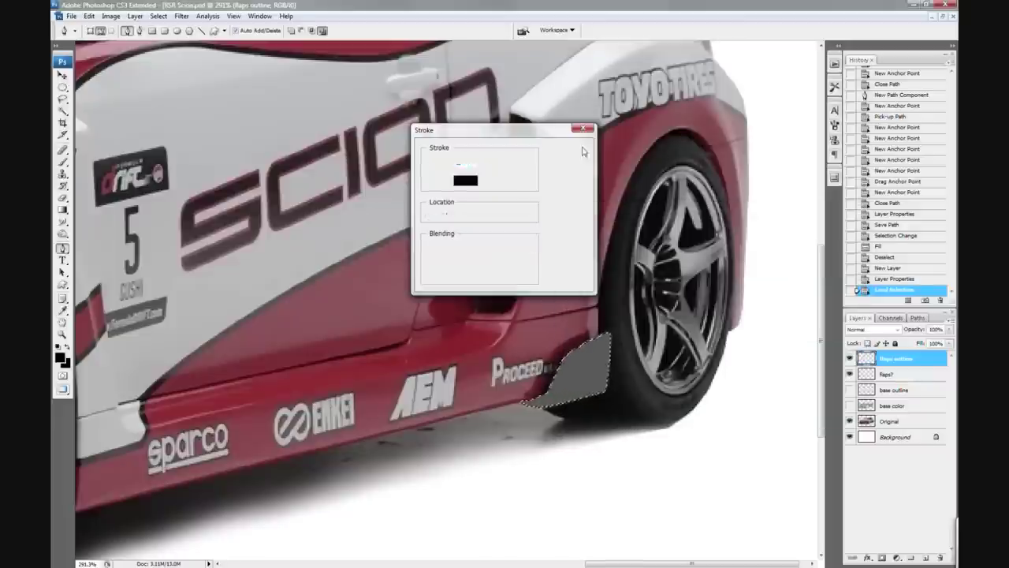
key("ctrl+d")
left_click(850, 389)
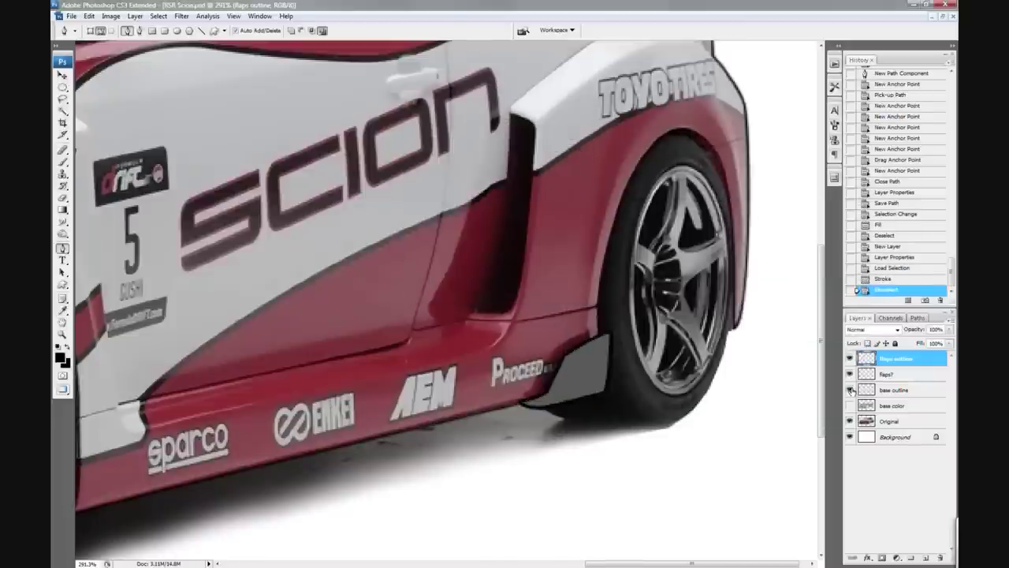
left_click(849, 389)
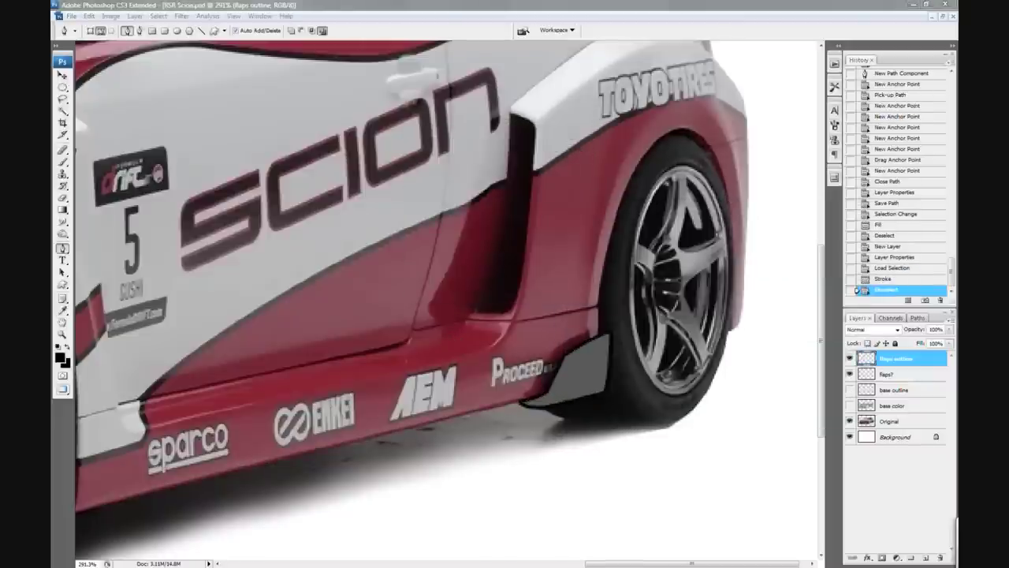
left_click_drag(469, 313, 444, 395)
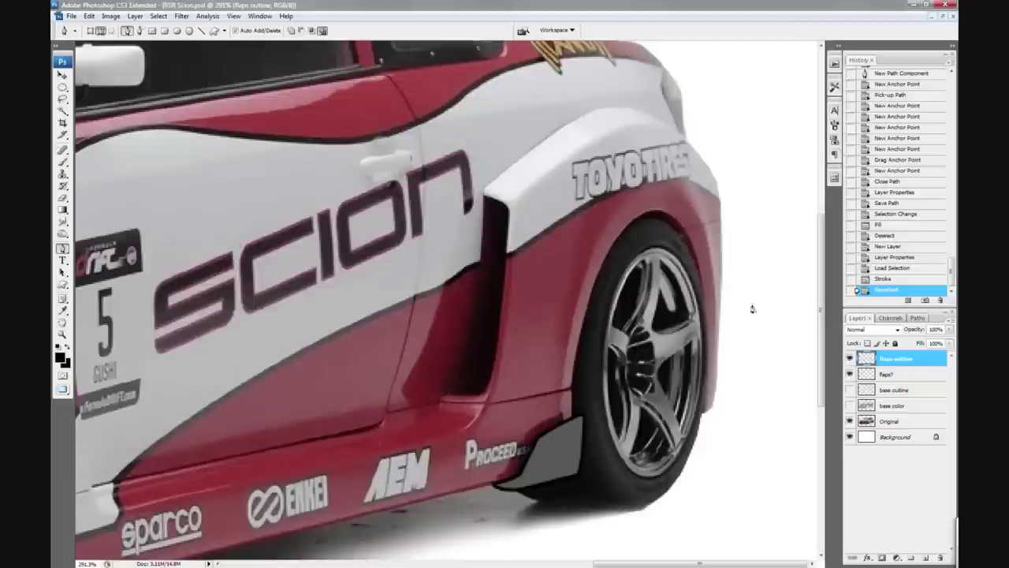
- Zoom out and pan to the front bumper, then add a new empty layer
key("b")
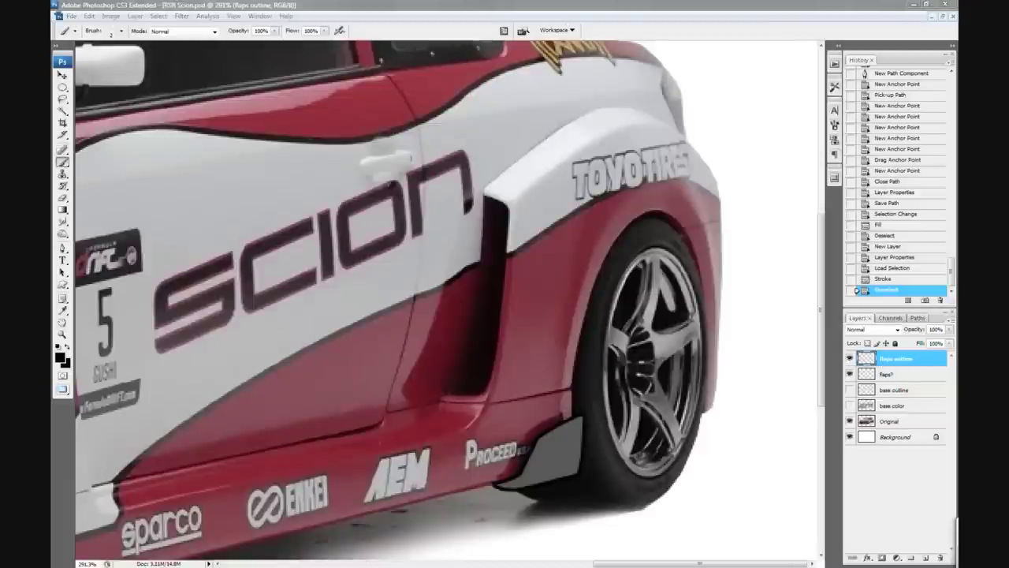
mouse_move(463, 316)
left_mouse_down()
mouse_move(544, 224)
mouse_move(820, 190)
left_mouse_up()
key("p")
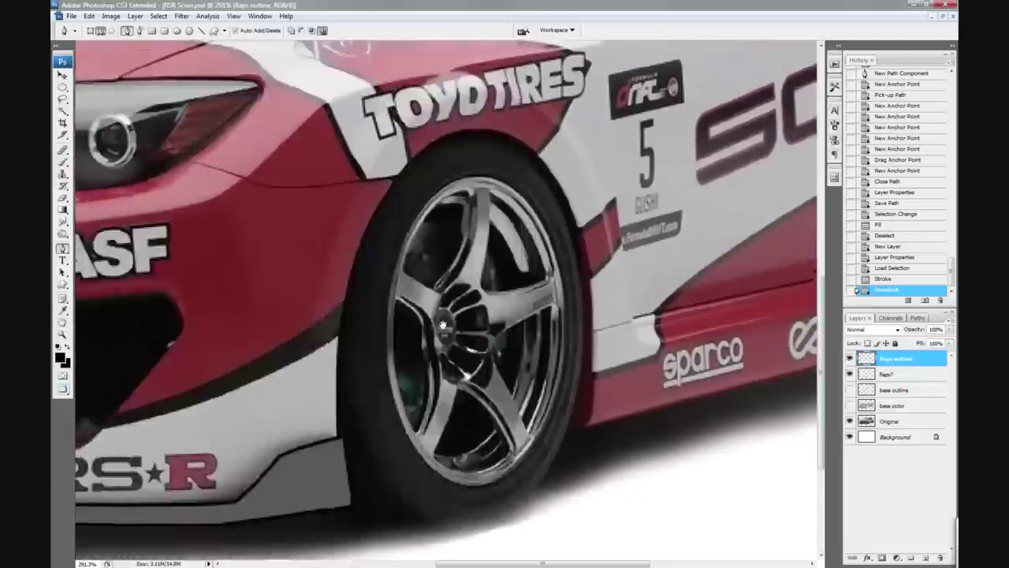
left_click_drag(849, 389, 849, 404)
mouse_move(361, 377)
left_mouse_down()
mouse_move(563, 320)
mouse_move(592, 396)
mouse_move(561, 253)
mouse_move(473, 309)
left_mouse_up()
key("ctrl+minus")
key("z")
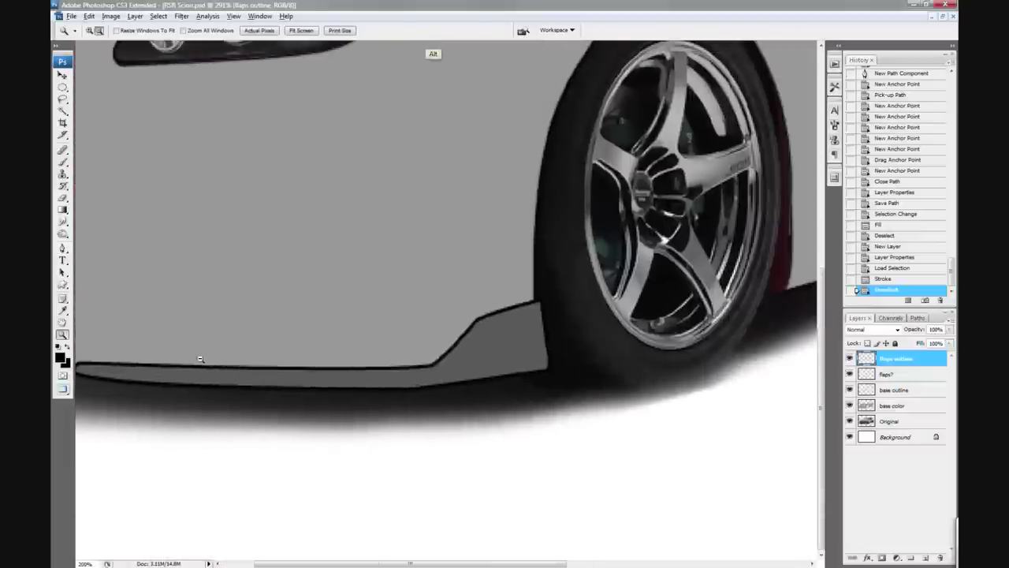
left_click_drag(849, 358, 849, 405)
left_click_drag(749, 281, 418, 392)
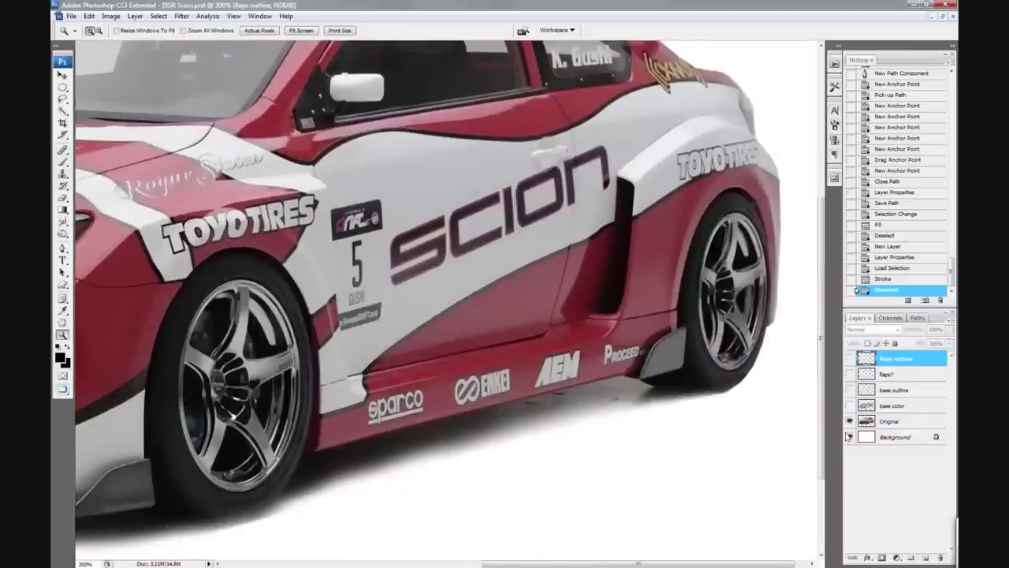
left_click_drag(394, 157, 460, 381)
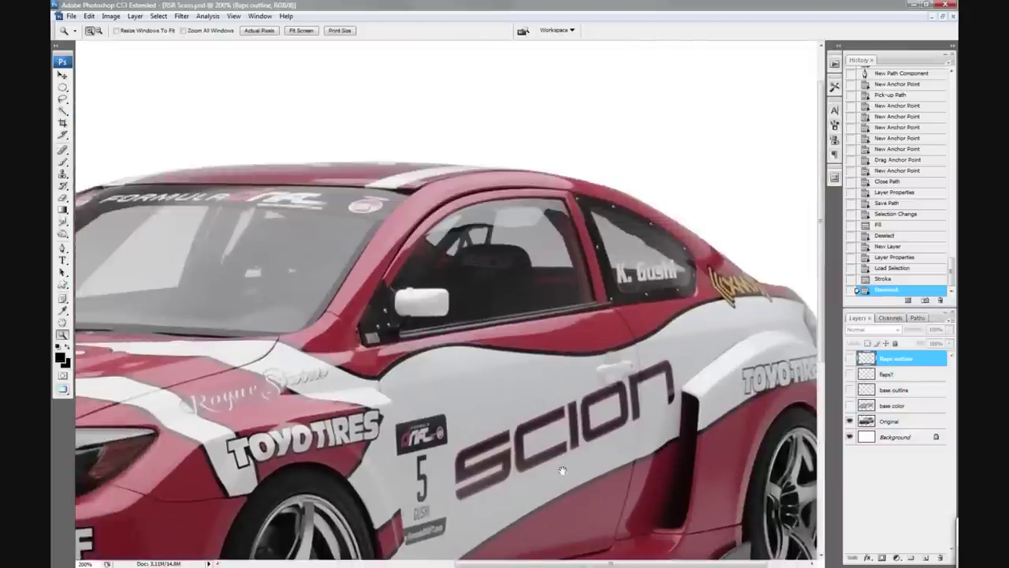
left_click_drag(157, 513, 529, 265)
left_click_drag(418, 341, 559, 296)
key("ctrl+shift+alt+n")
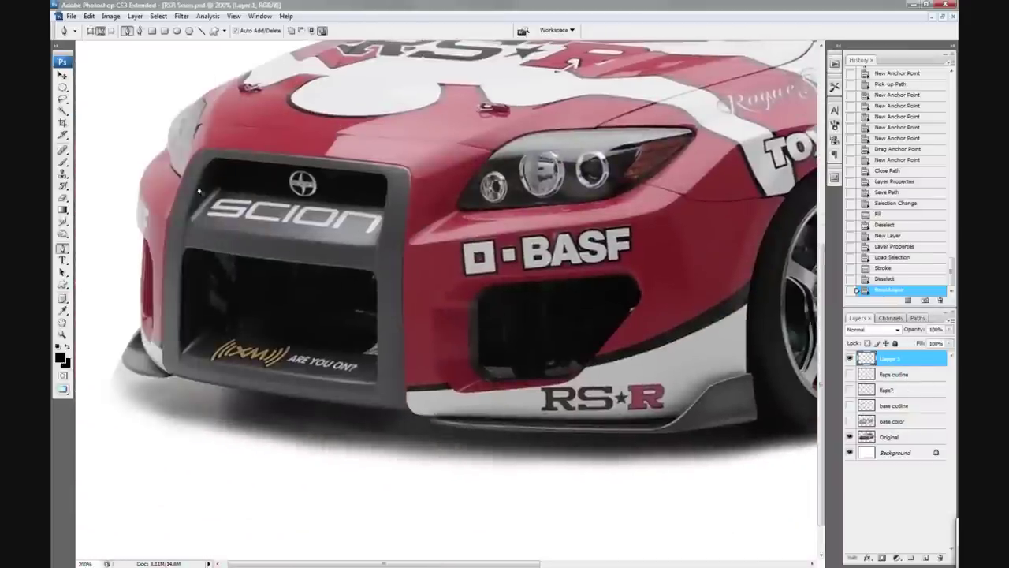
- Frame the whole grille and start the outer grille path down its right edge
left_click_drag(138, 115, 201, 193)
left_click(265, 332, "alt")
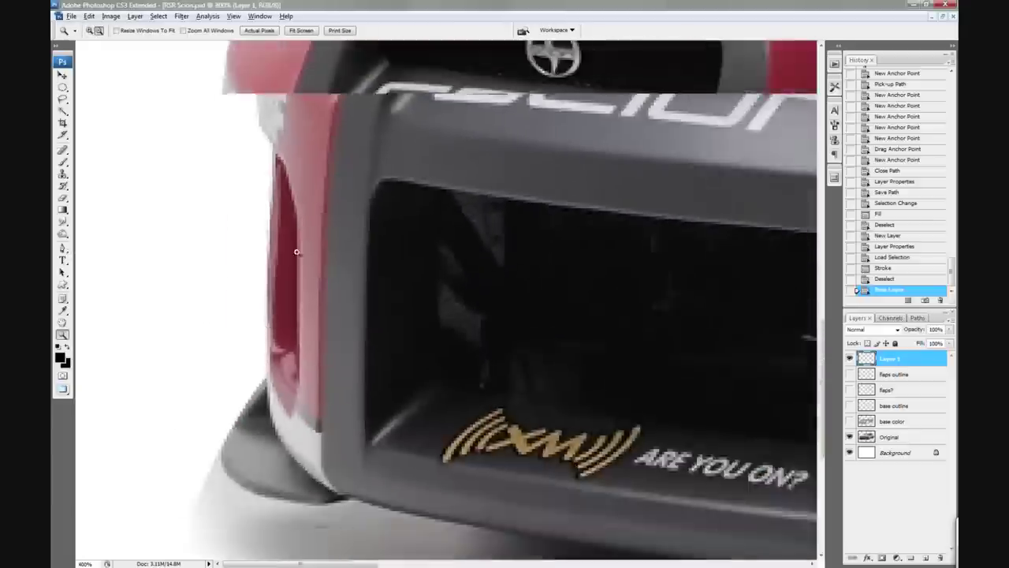
left_click(265, 332, "alt")
left_click(264, 332, "alt")
key("p")
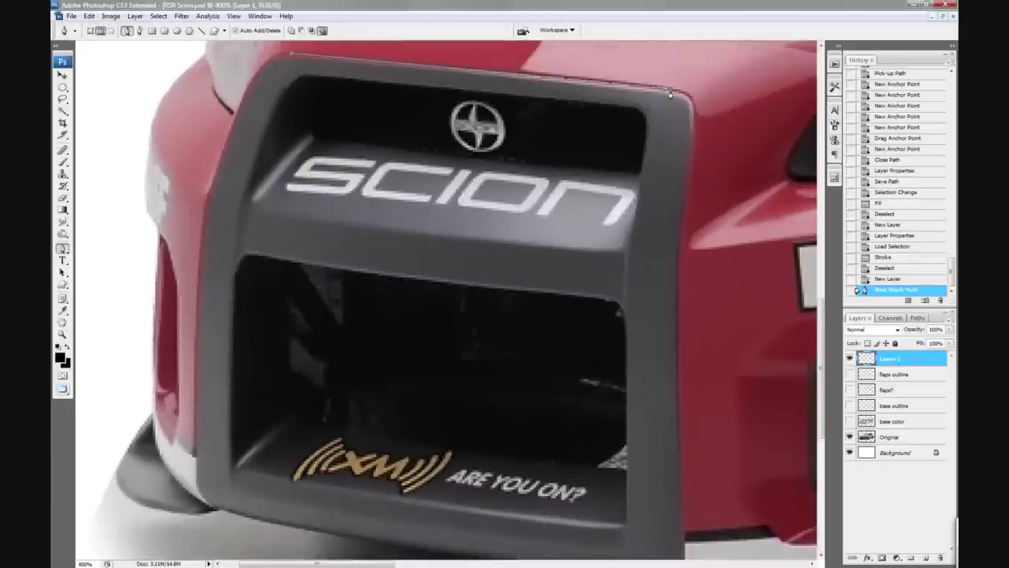
left_click(693, 111)
left_click(677, 257)
scroll(676, 256, "down", 1)
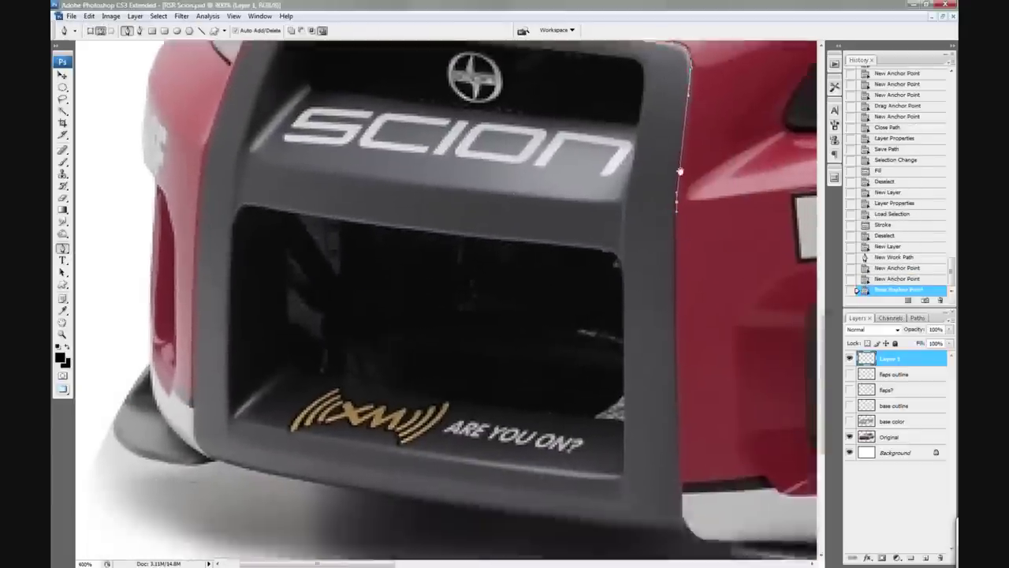
scroll(677, 256, "down", 2)
left_click(675, 392)
left_click_drag(675, 391, 672, 388)
- Carry the outer grille path along the bumper bottom and up the left edge, closing it
scroll(672, 388, "down", 2)
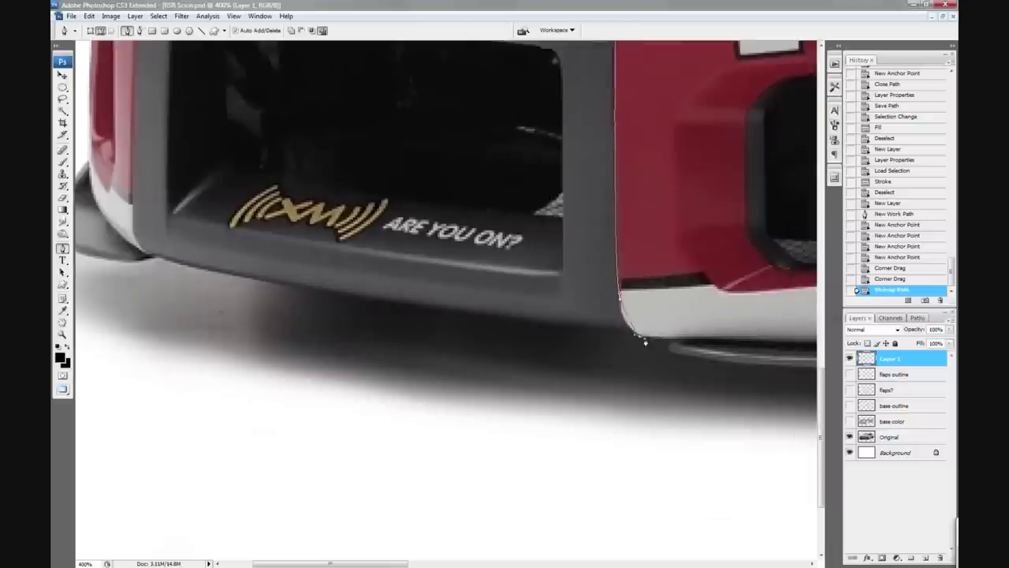
left_click(619, 335)
scroll(619, 335, "left", 3)
left_click(282, 272)
left_click_drag(282, 272, 377, 305)
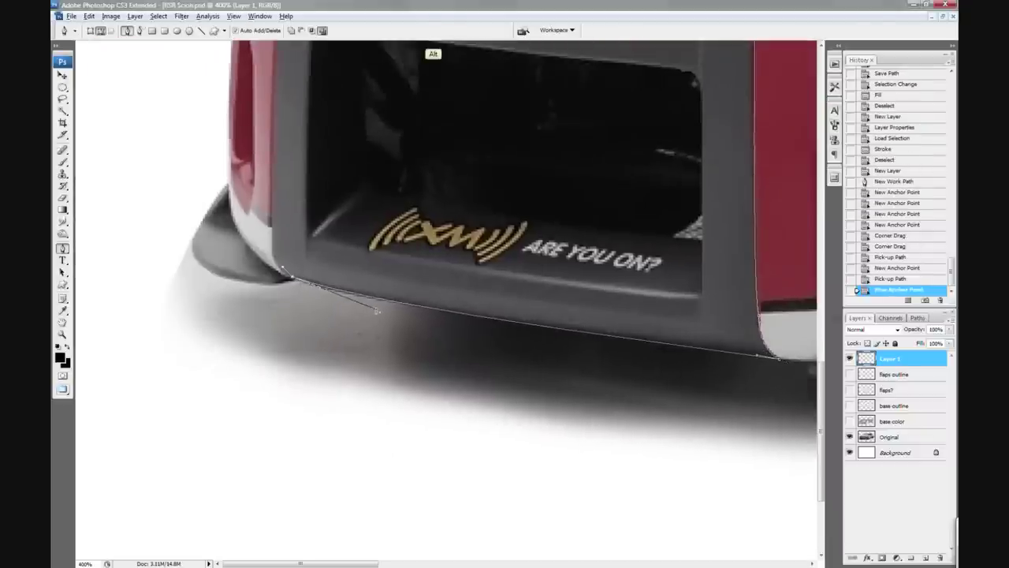
scroll(377, 305, "up", 2)
left_click(291, 357)
left_click(275, 284)
scroll(275, 284, "up", 4)
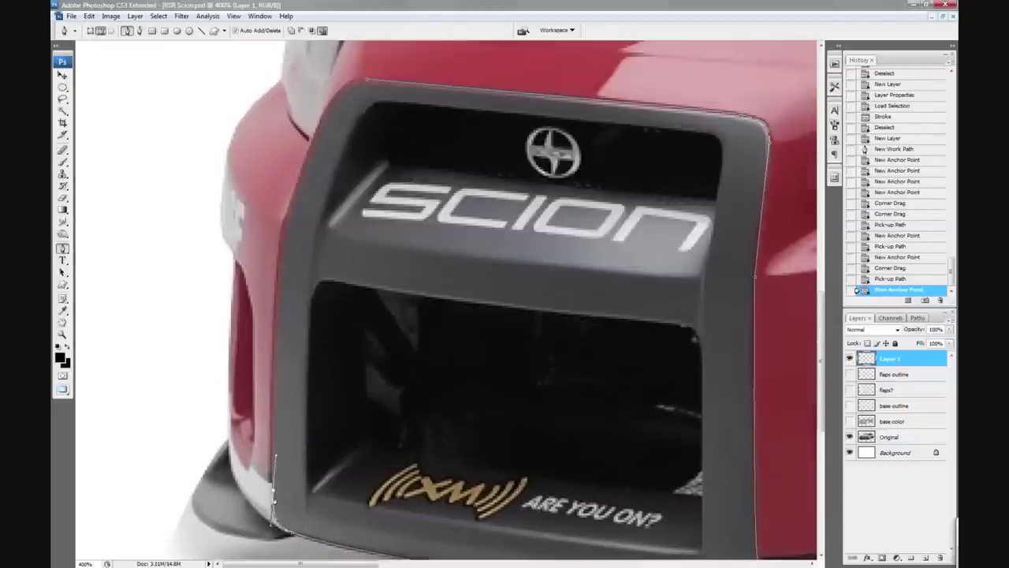
left_click(273, 454)
left_click(285, 225)
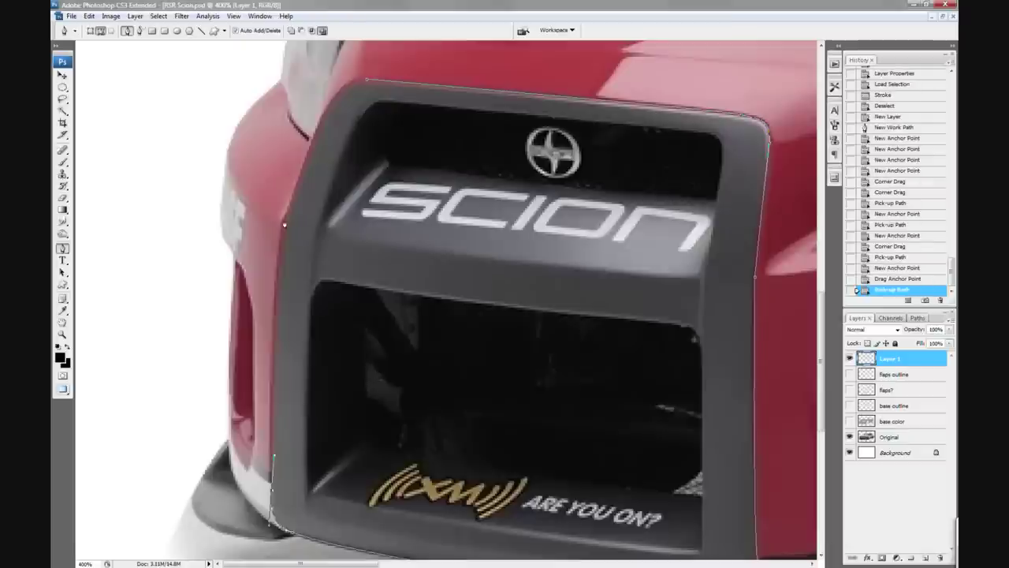
left_click_drag(340, 95, 380, 85)
key("ctrl")
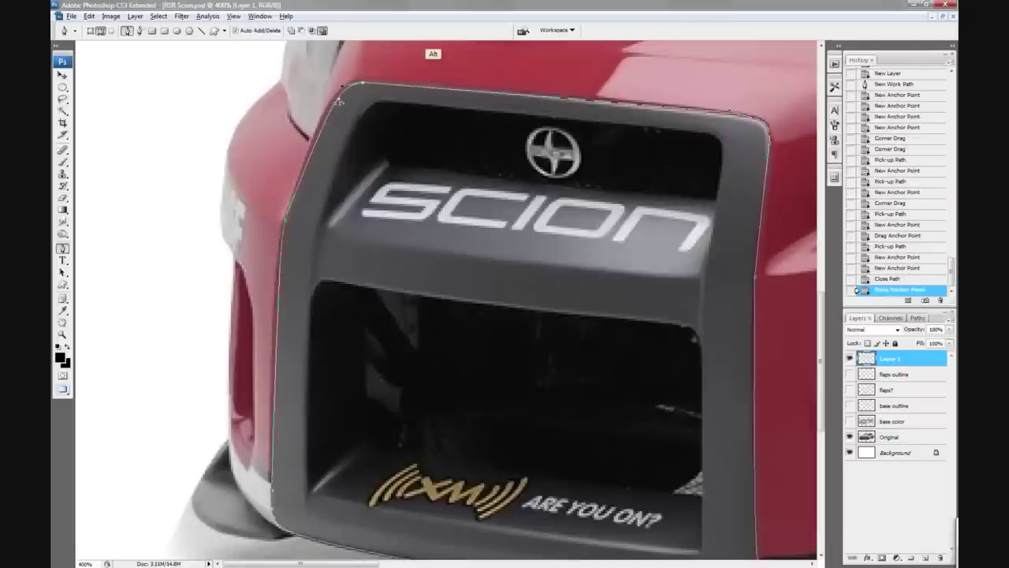
left_click(340, 101, "alt")
- Trace a closed path around the grille's lower opening
left_click_drag(496, 154, 389, 177)
left_click(264, 312)
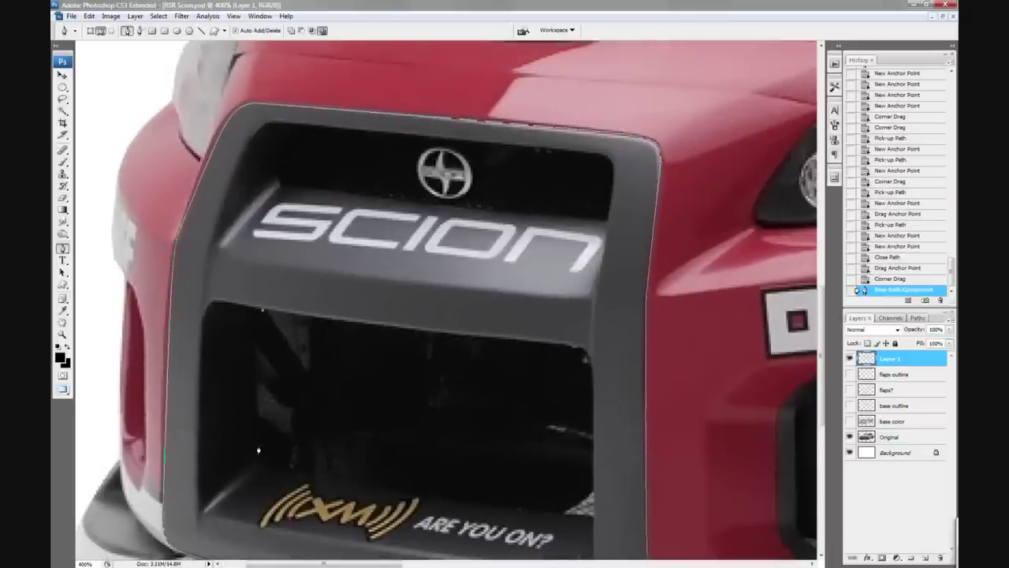
left_click(259, 459)
left_click(268, 469)
key("ctrl")
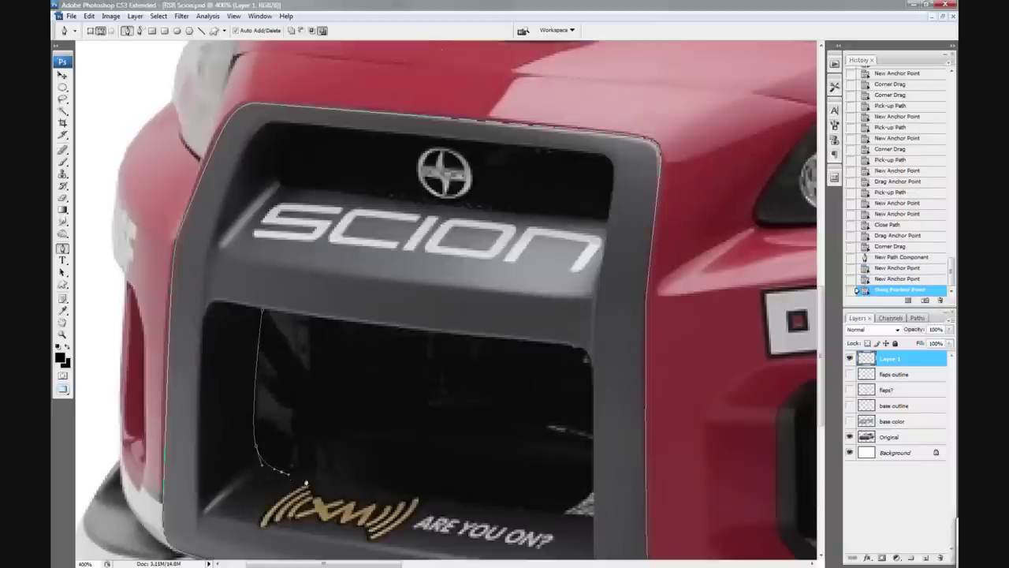
left_click_drag(284, 473, 234, 399)
left_click(235, 396)
left_click_drag(512, 441, 557, 445)
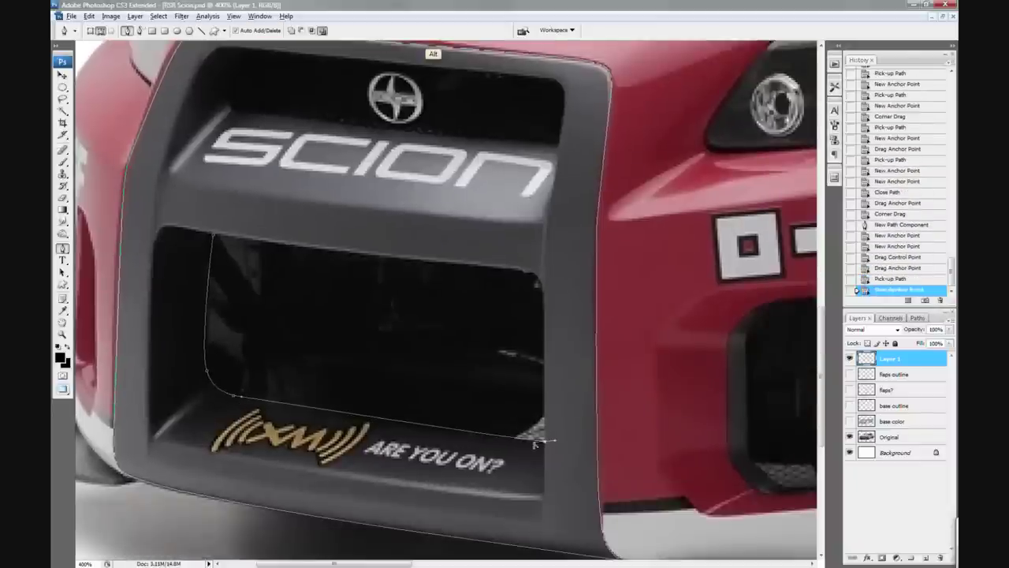
left_click(545, 437)
left_click(543, 285)
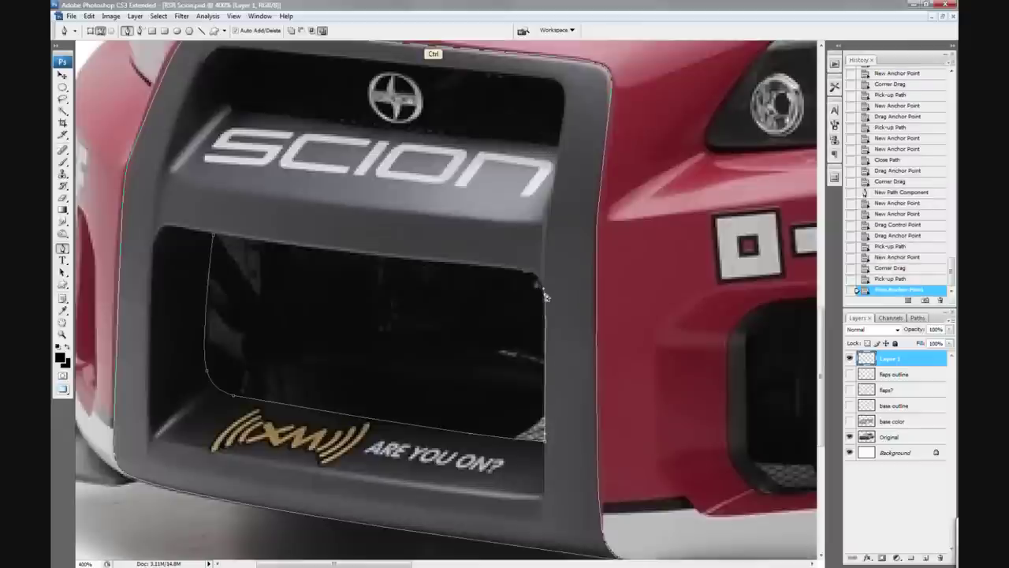
left_click(502, 269)
left_click(212, 235)
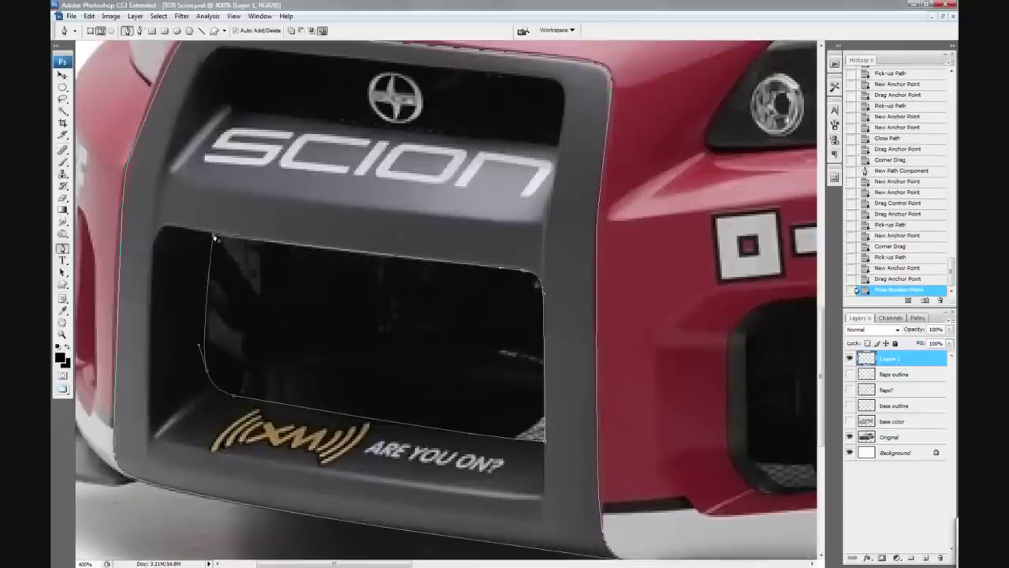
left_click(500, 271, "alt")
- Trace a closed path around the grille's upper logo opening and refine its right corner
left_click_drag(473, 237, 508, 347)
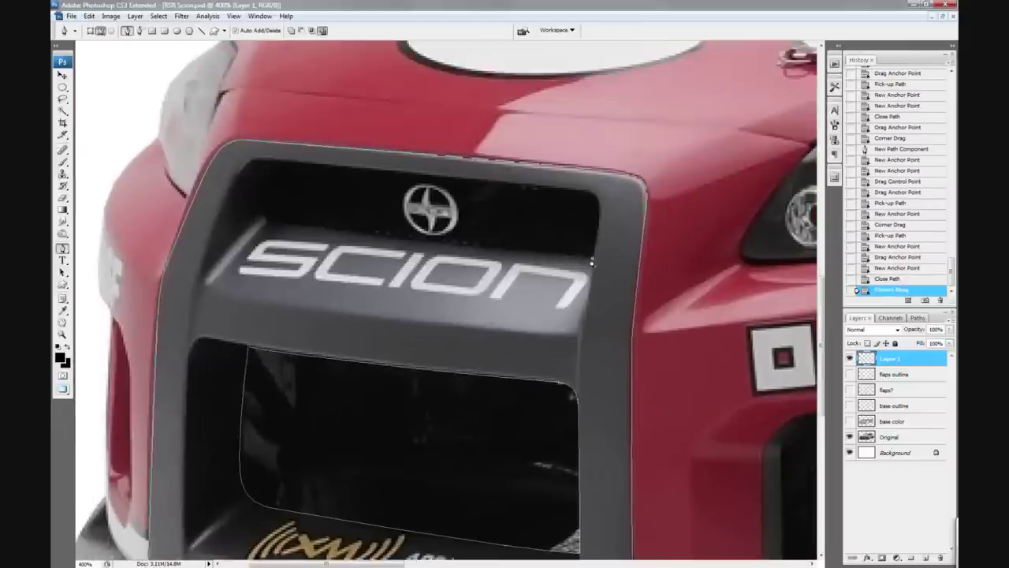
left_click(593, 256)
left_click(565, 190)
left_click(258, 160)
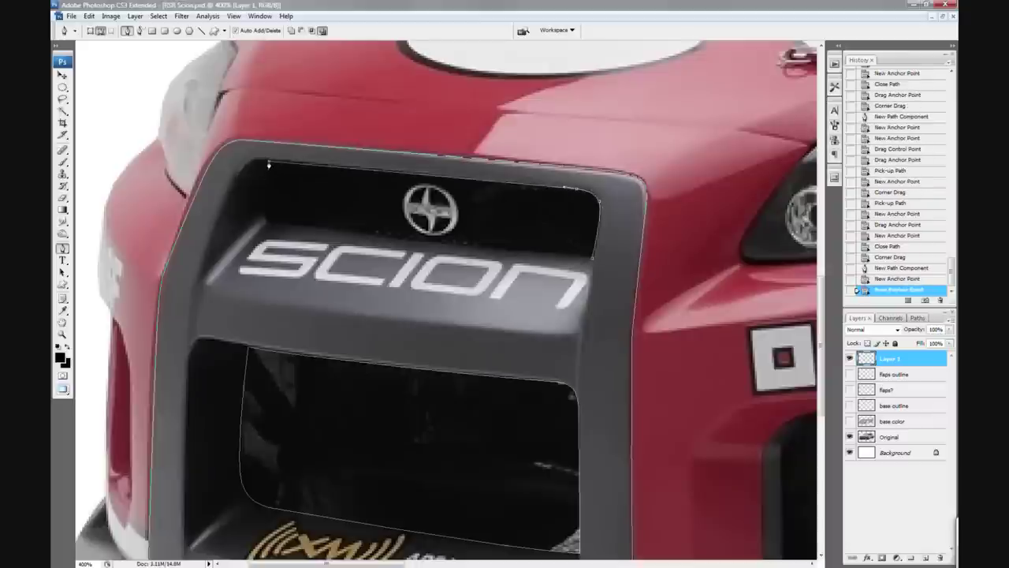
left_click(265, 190)
left_click(262, 213)
left_click(287, 225)
left_click_drag(286, 225, 286, 224)
left_click(594, 257)
left_click_drag(594, 257, 592, 255)
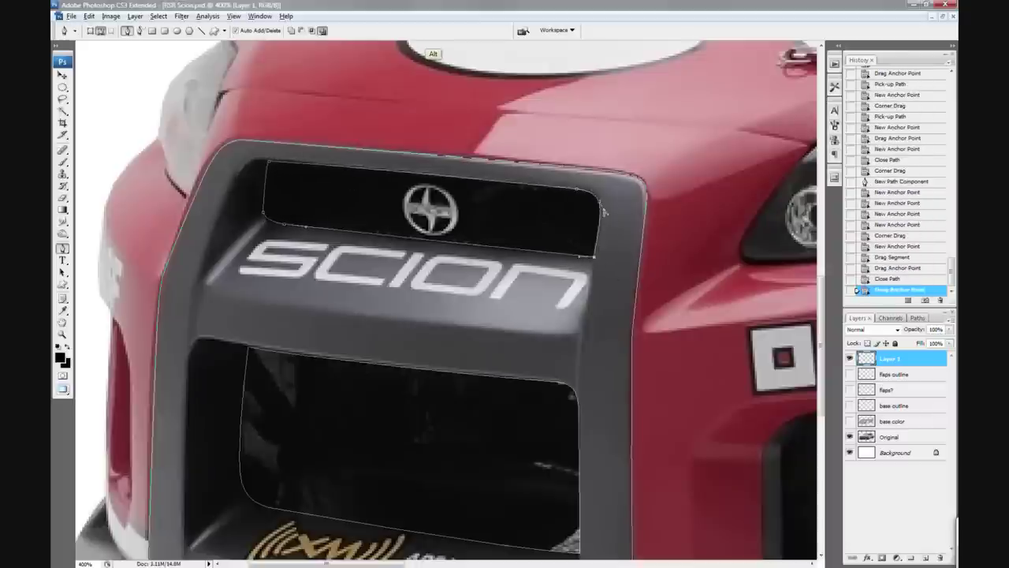
left_click_drag(605, 212, 603, 210)
left_click_drag(618, 446, 694, 314)
- Rename the new layer 'front end' and set the foreground colour to dark grey #424242
double_click(882, 360)
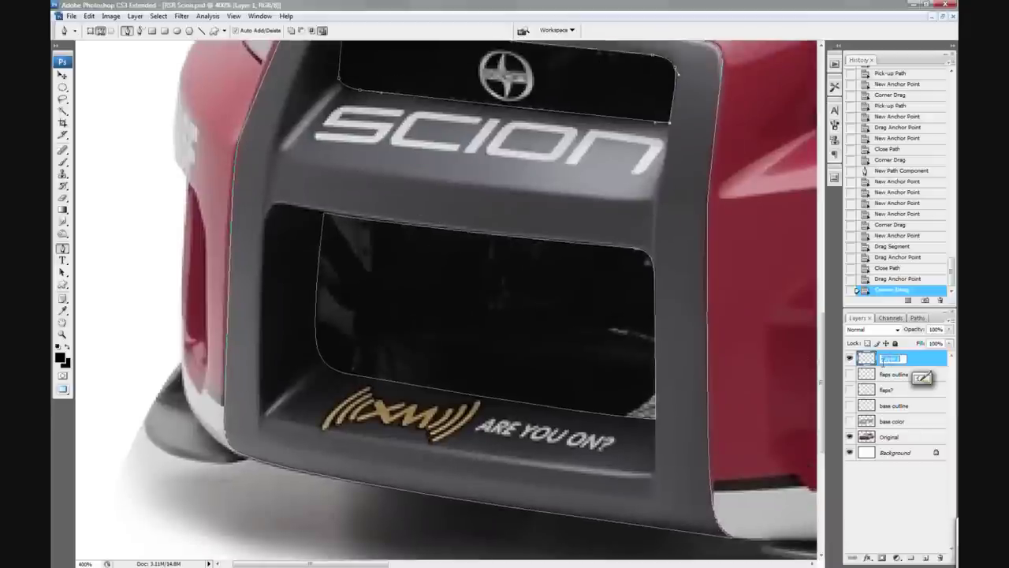
type("frontend")
key("Return")
left_click(60, 358)
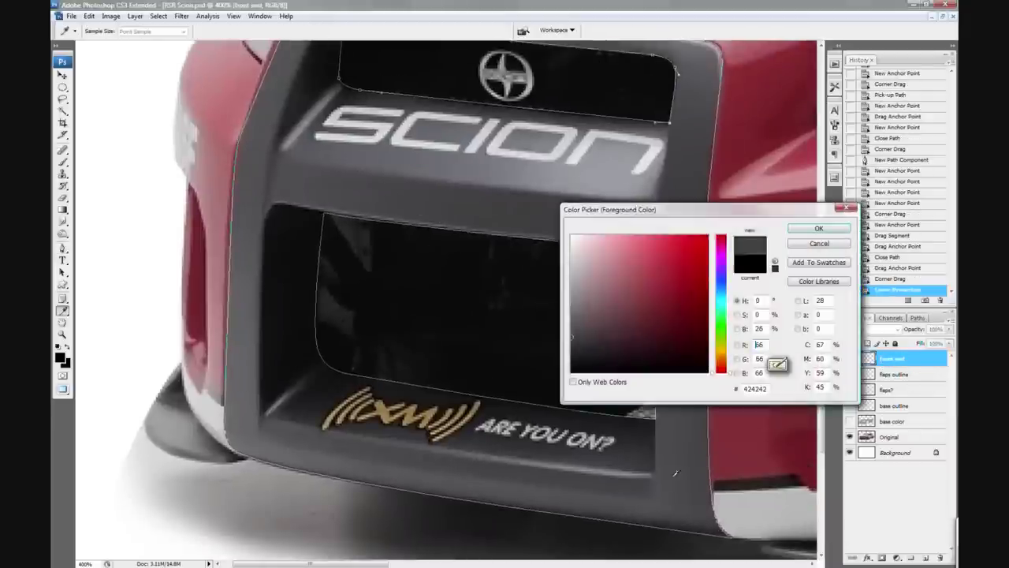
left_click(819, 228)
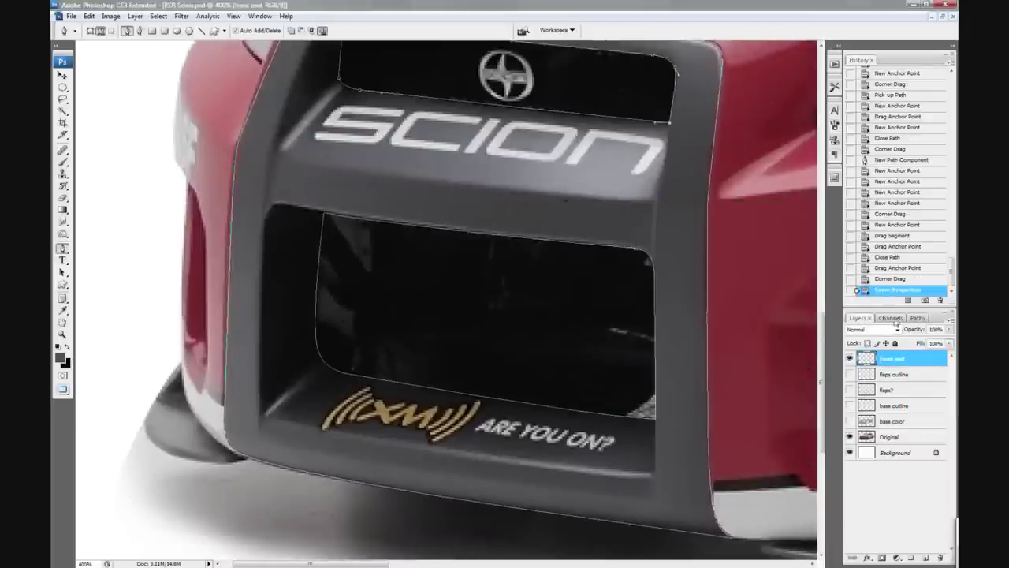
- Save the grille work path as 'front end' and fill its selection with dark grey
left_click(917, 318)
double_click(858, 362)
key("Return")
left_click(854, 360, "ctrl")
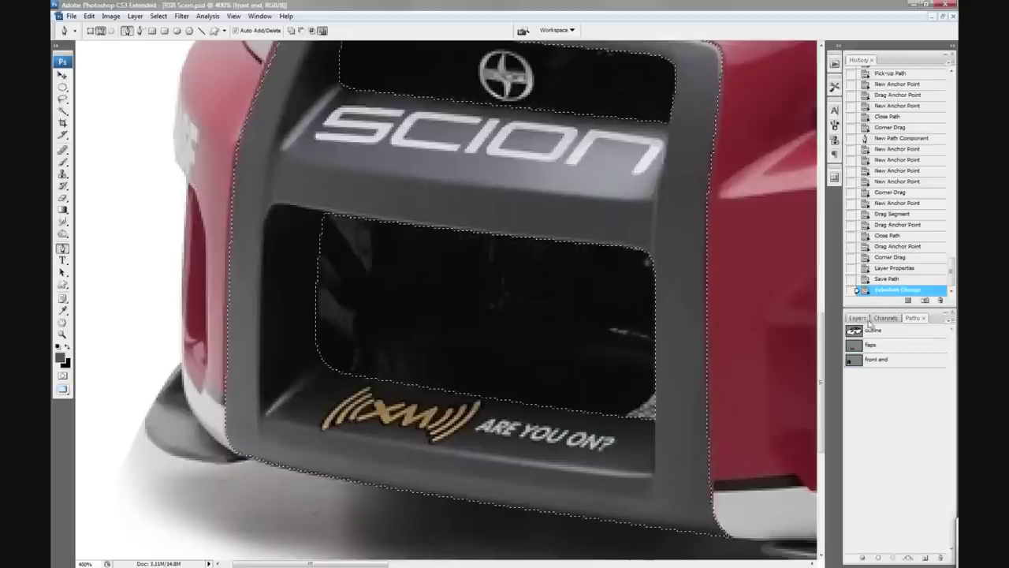
left_click(857, 318)
key("alt+BackSpace")
- Cancel the stroke settings and add a new empty layer for the grille outline
left_click(89, 16)
left_click(79, 181)
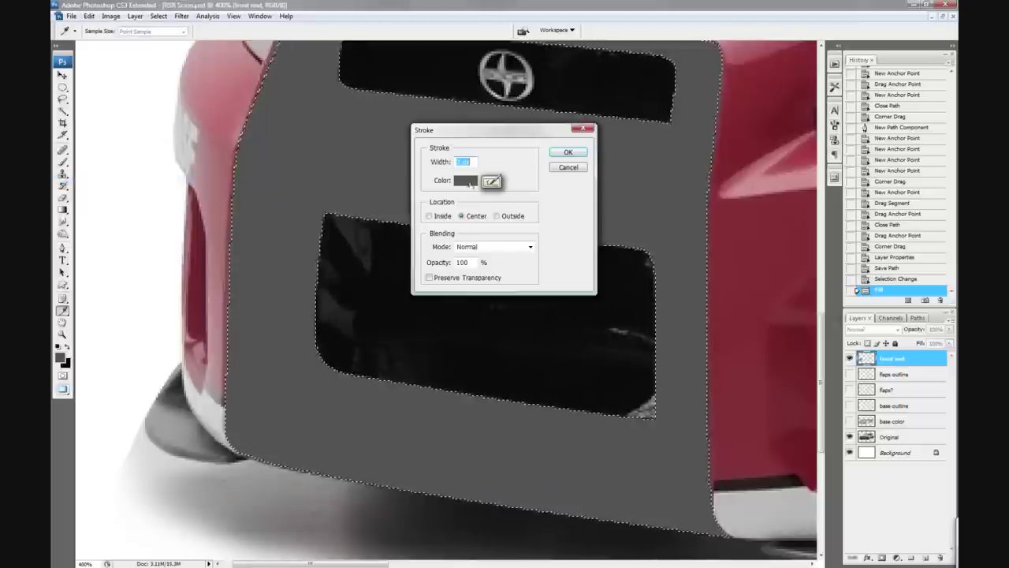
key("Escape")
left_click(925, 557)
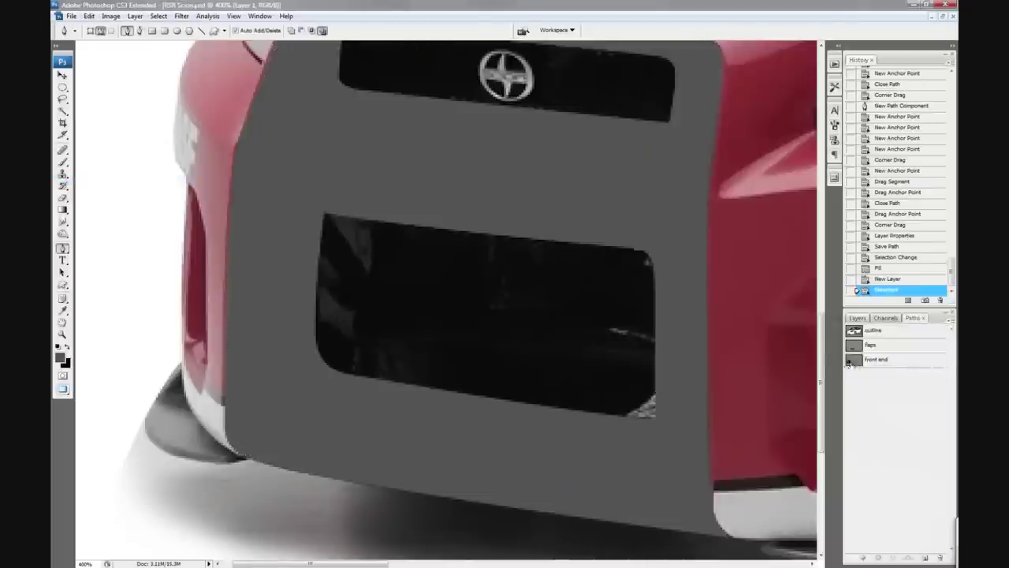
- Clear the selection and stroke the front end grille path in black
key("ctrl+d")
right_click(443, 203)
left_click(473, 281)
left_click(561, 199)
key("d")
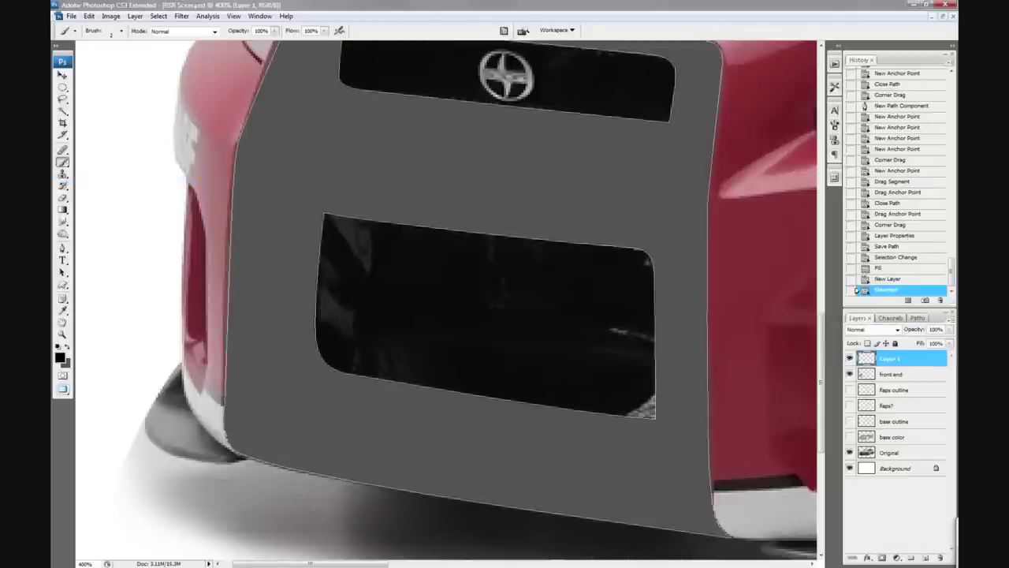
right_click(267, 216)
left_click(291, 290)
left_click(564, 188)
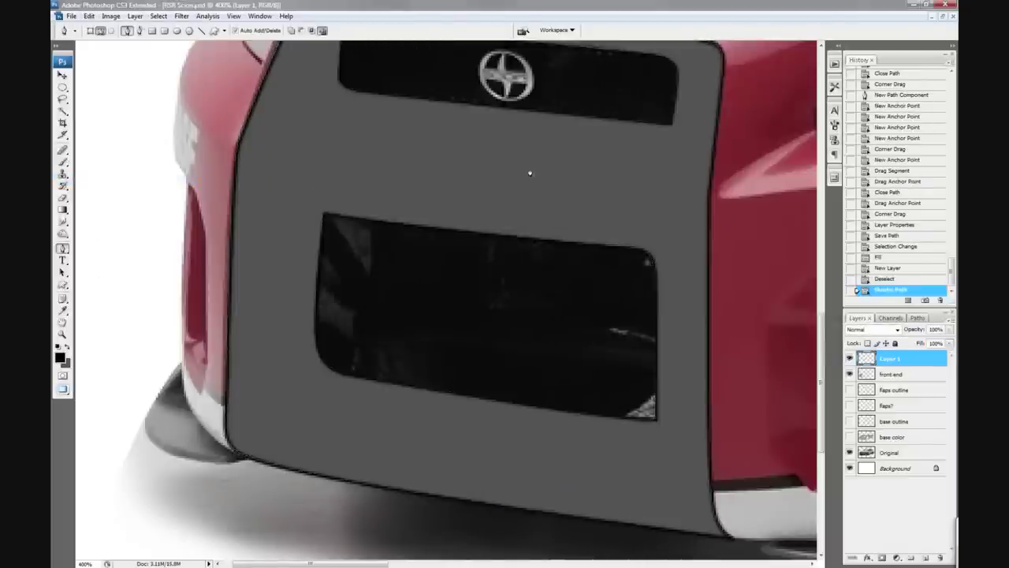
scroll(478, 347, "up", 2)
key("p")
- Compare the outline and grey front-end layers, leaving the grey paint hidden to reveal the photo
left_click(849, 358)
left_click(849, 374)
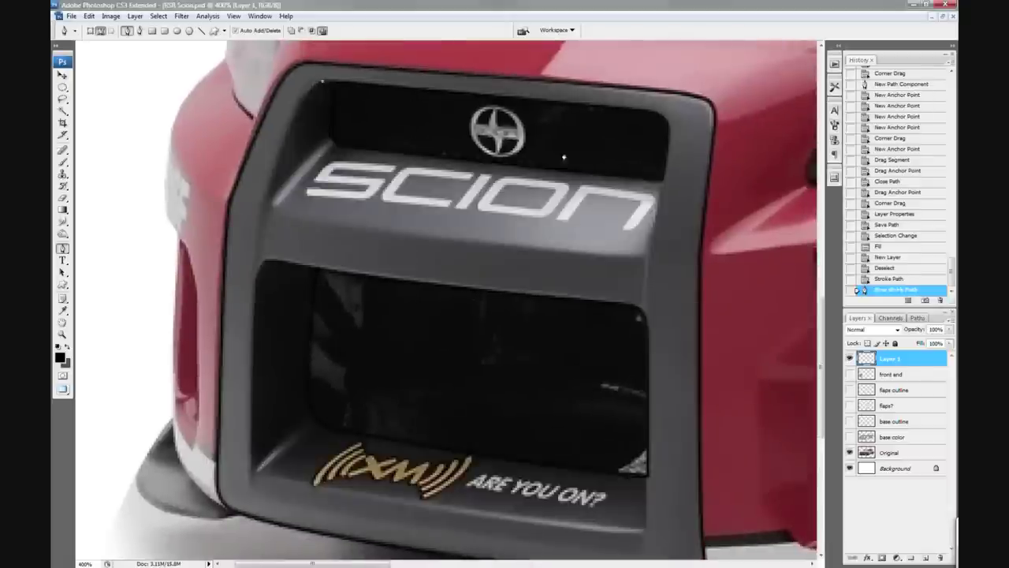
left_click(850, 358)
left_click(849, 374)
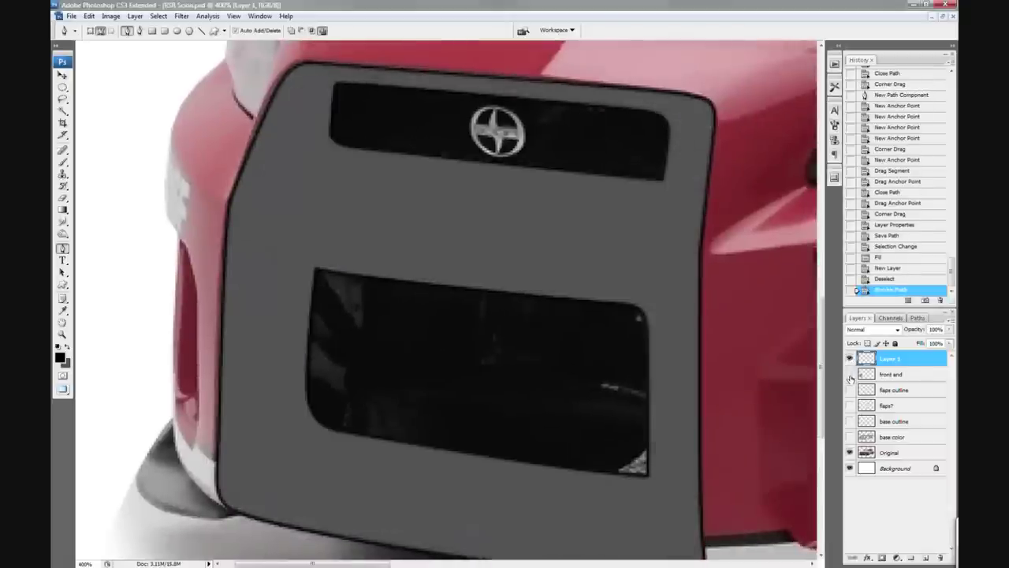
left_click(849, 374)
- Start a test path along the grille's left edge, delete it, and pan the view
left_click(315, 82)
left_click_drag(264, 199, 253, 277)
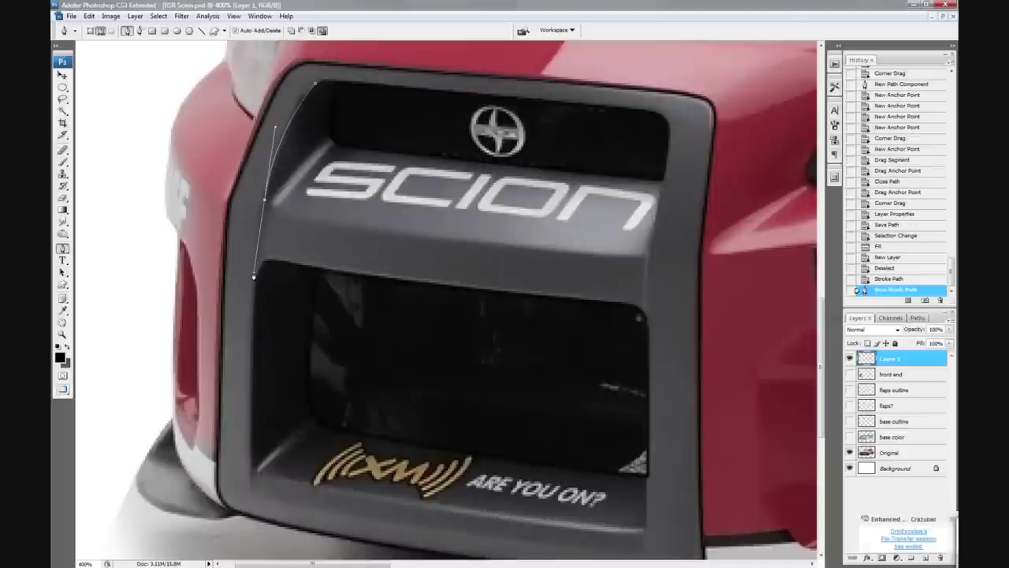
key("ctrl+h")
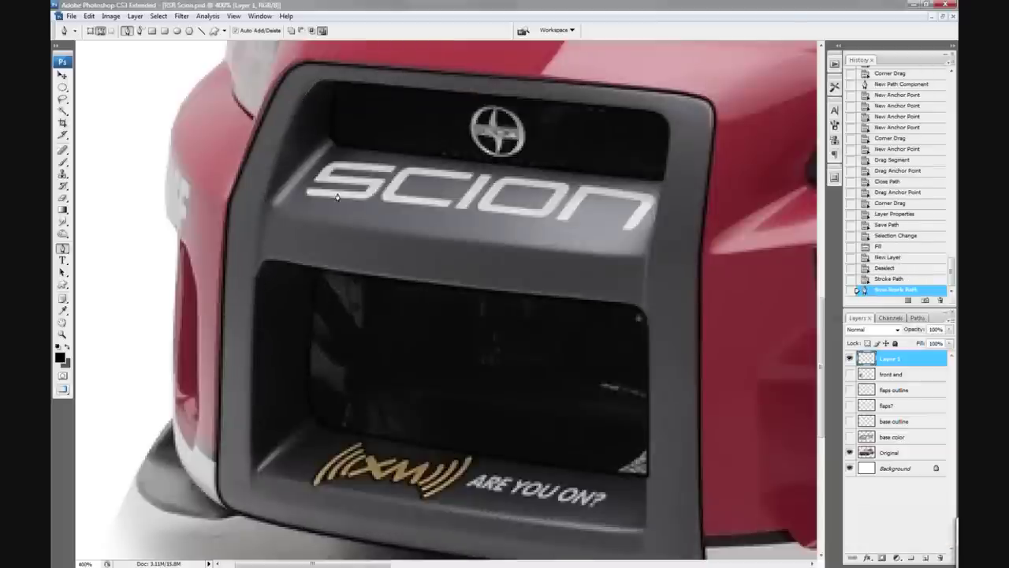
scroll(336, 197, "up", 2)
scroll(387, 300, "up", 3)
scroll(359, 306, "down", 5)
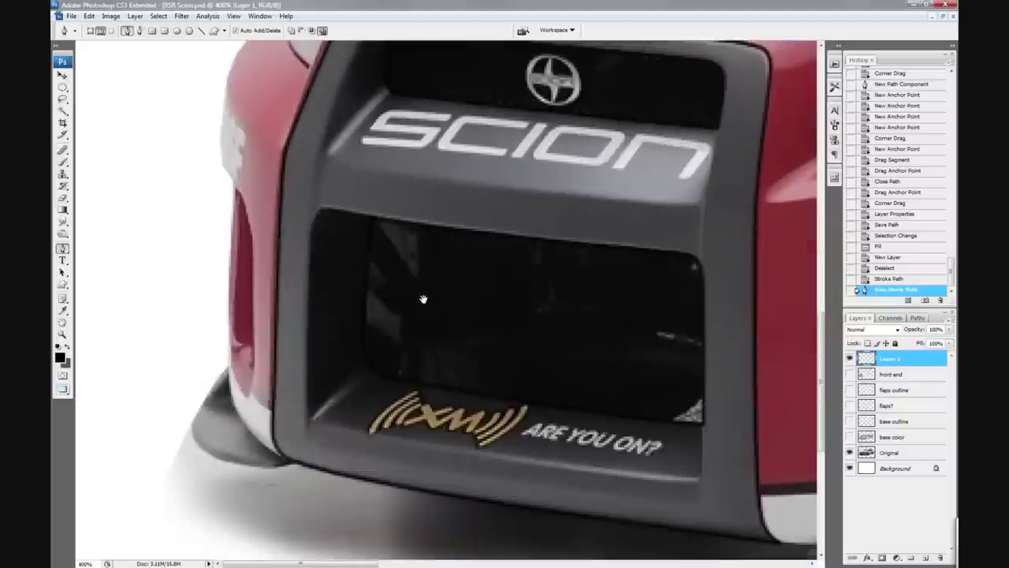
scroll(421, 295, "right", 4)
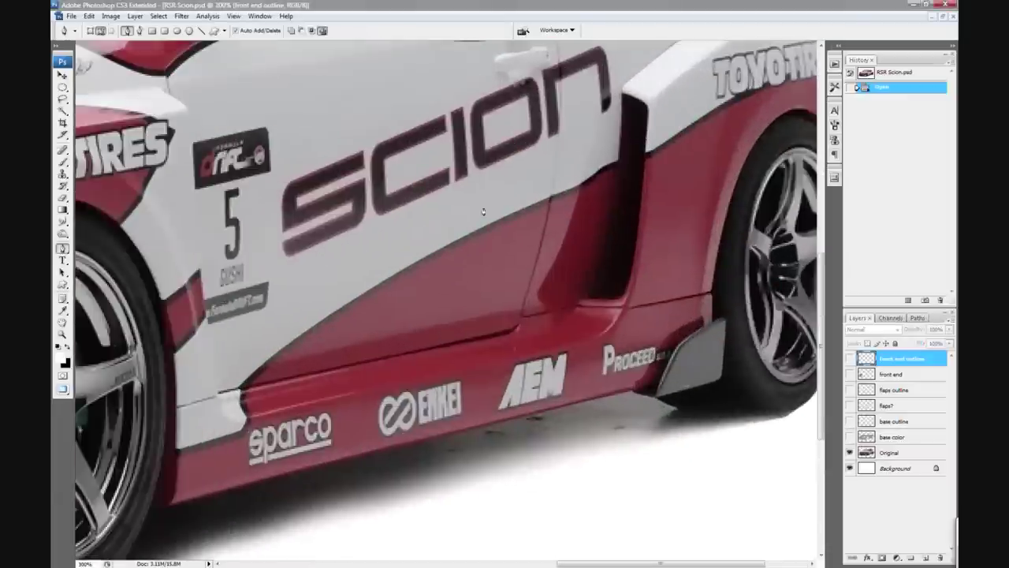
- Trace the side sill with pen anchors from the rear wheel forward
left_click(706, 293)
left_click(643, 308)
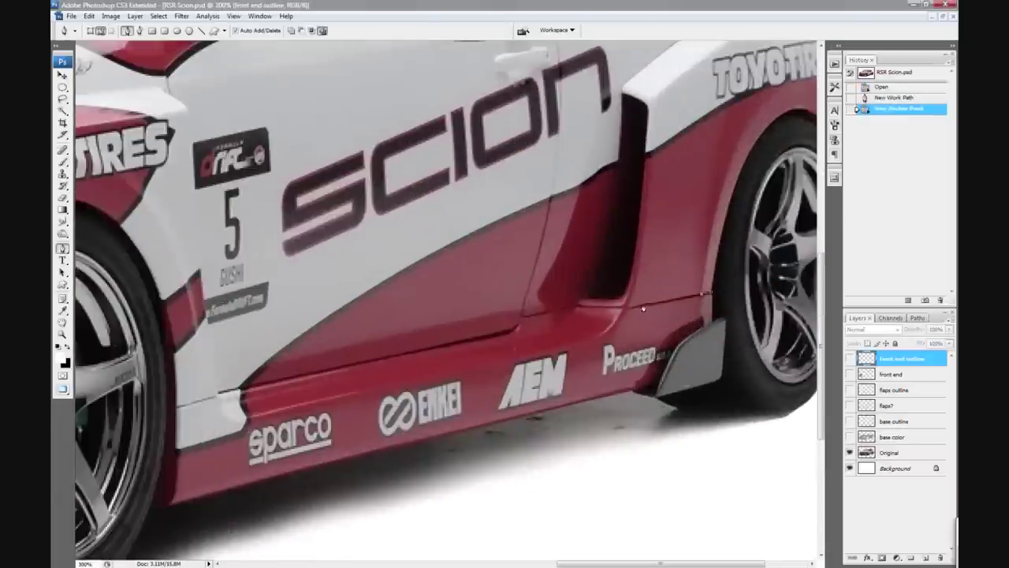
left_click(625, 306)
left_click(577, 305)
left_click(520, 316)
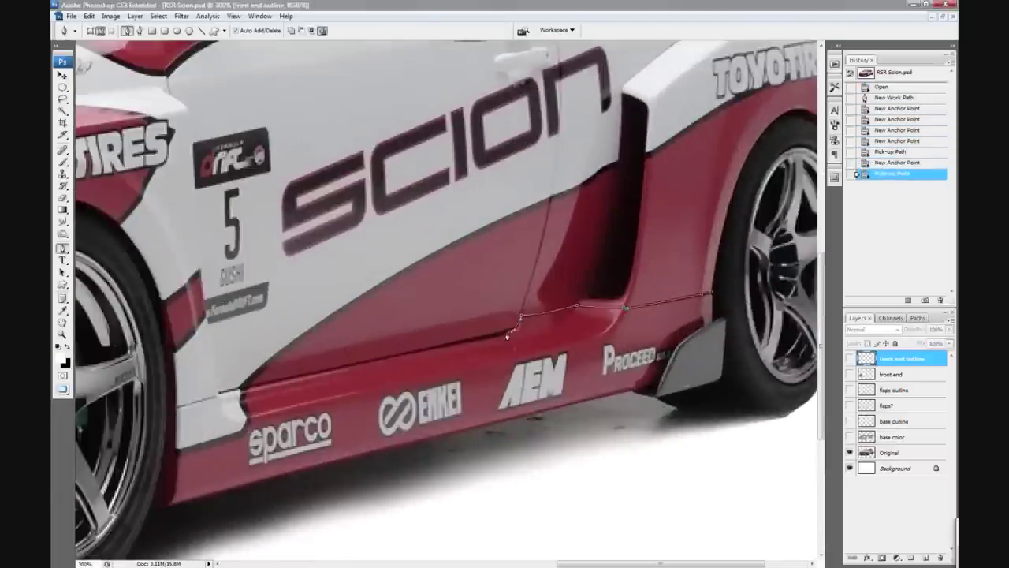
left_click(507, 336)
left_click(224, 398)
left_click(244, 403)
left_click(317, 421)
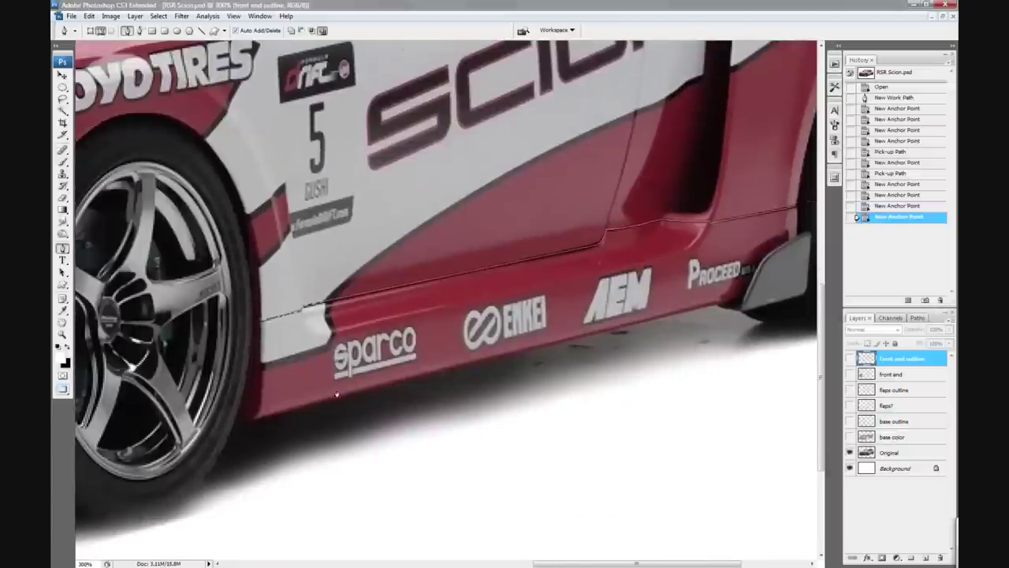
- Trace a second sill piece that curves up around the side vent's edge
left_click(299, 326)
left_click(323, 317)
left_click_drag(323, 317, 359, 336)
left_click(700, 235)
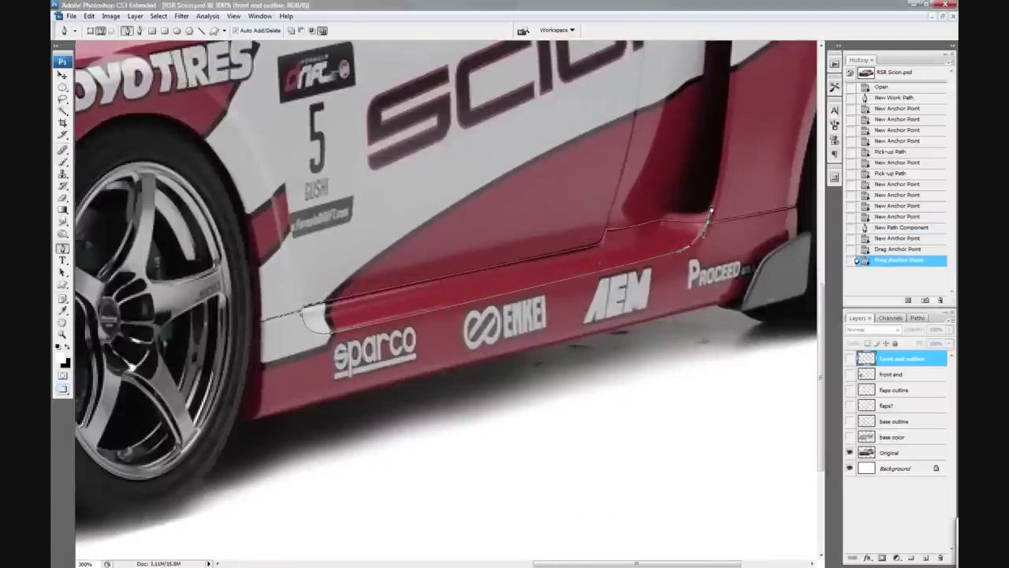
left_click(712, 210)
left_click_drag(709, 226, 594, 352)
left_click(609, 230)
left_click(618, 161)
left_click(614, 147)
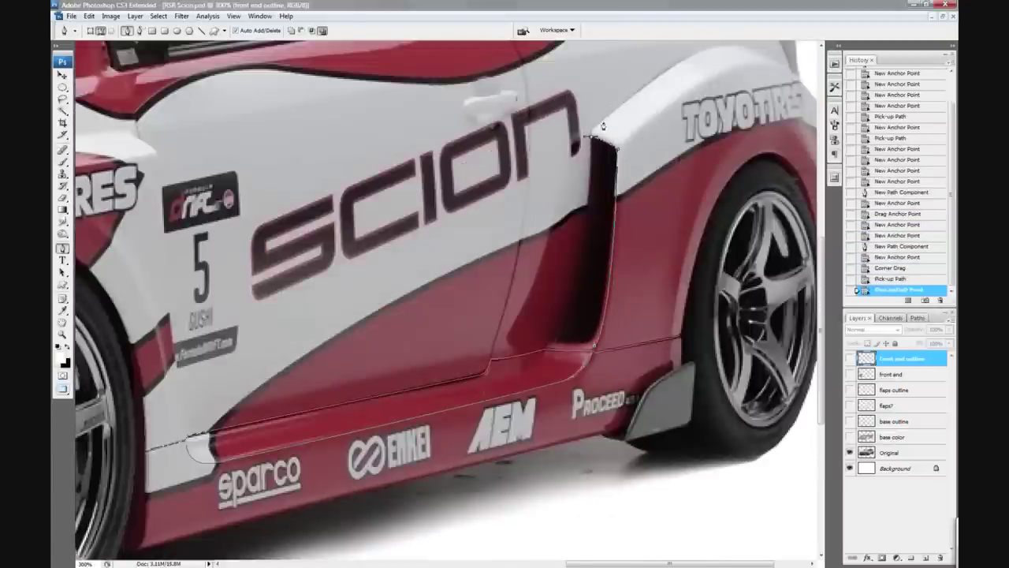
scroll(590, 206, "up", 5)
- Trace curved paths along the rear fender and around its wheel arch
left_click_drag(589, 204, 624, 190)
left_click(682, 239)
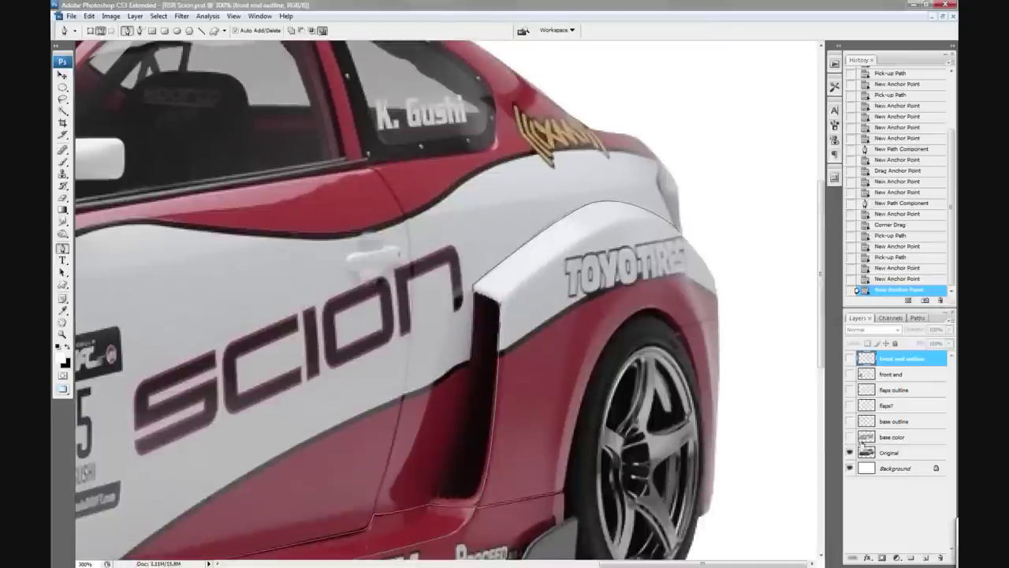
mouse_move(599, 229)
left_mouse_down()
mouse_move(626, 224)
mouse_move(545, 274)
left_mouse_up()
left_click(546, 274)
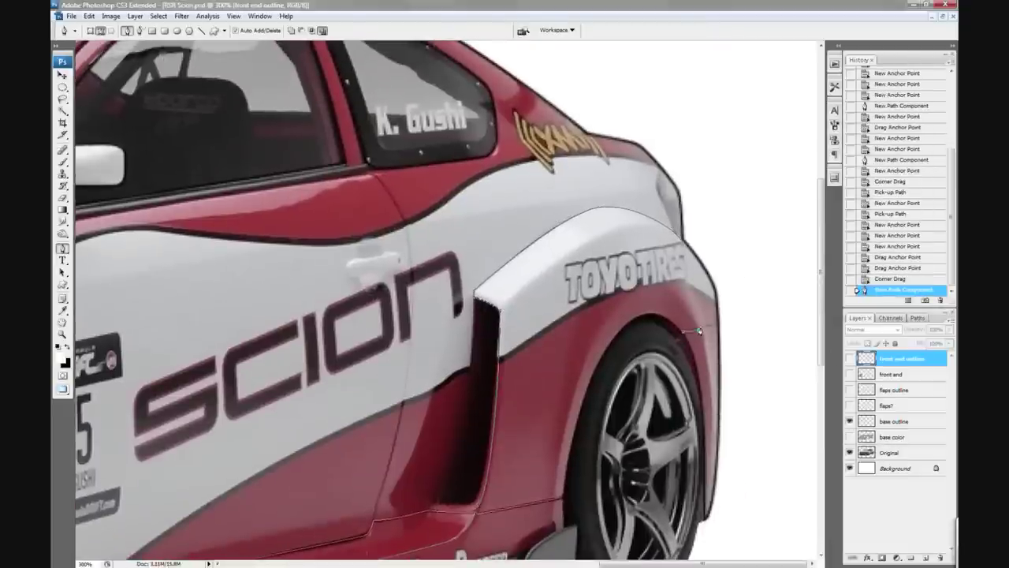
left_click(546, 273)
left_click_drag(576, 396, 587, 290)
left_click(564, 432)
left_click(588, 290)
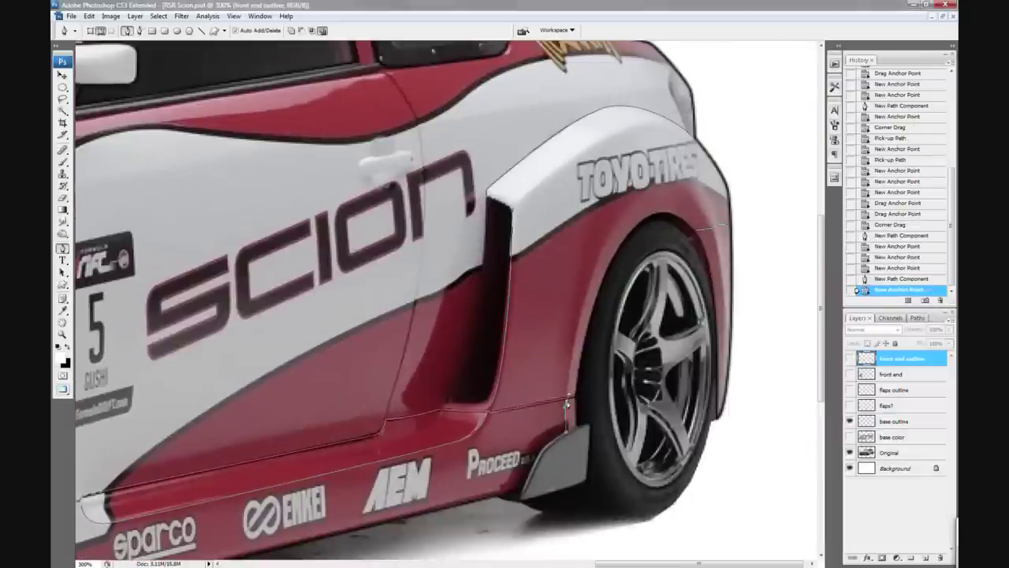
left_click(565, 432)
left_click(632, 205)
left_click_drag(709, 225, 755, 309)
- Trace the door's rear edge down to its lower edge with curved anchors
left_click(730, 362)
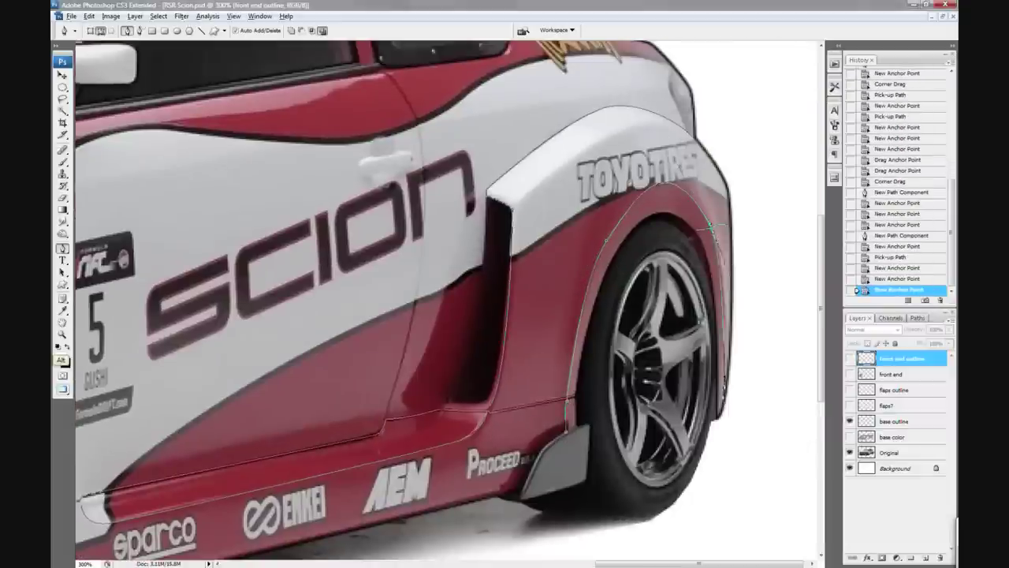
left_click_drag(394, 237, 473, 300)
left_click(462, 130)
left_click_drag(490, 163, 501, 202)
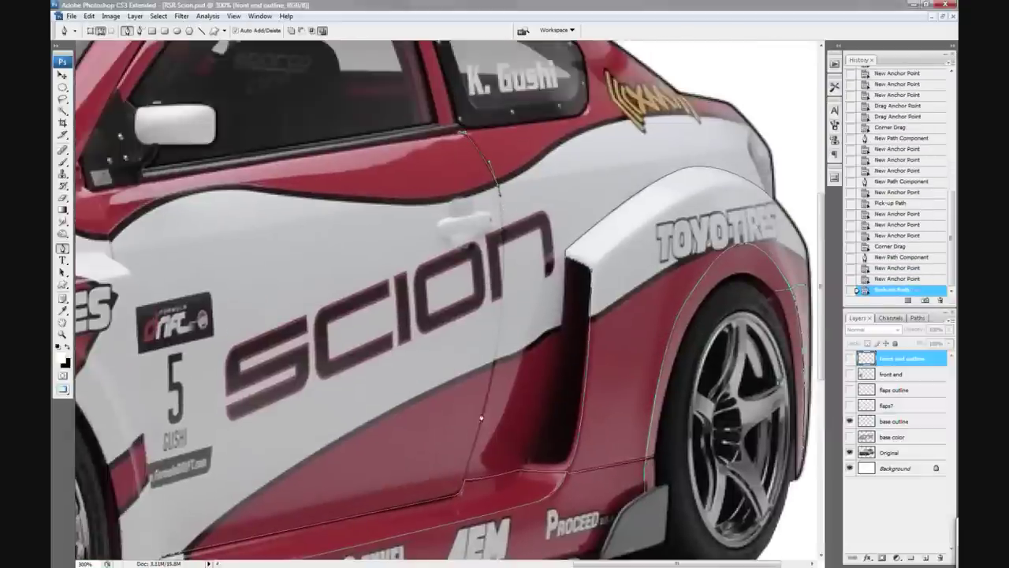
mouse_move(471, 446)
left_mouse_down()
mouse_move(508, 347)
mouse_move(723, 230)
left_mouse_up()
left_click(506, 325)
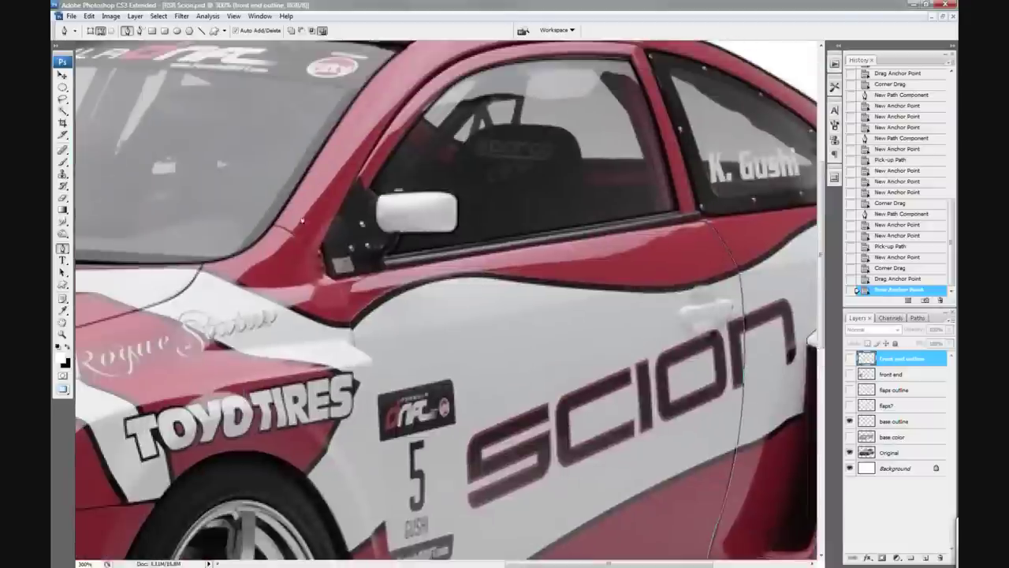
- Trace the door's front edge past the mirror toward the front fender
left_click(371, 469)
left_click(349, 186)
left_click(339, 178)
left_click_drag(211, 229, 457, 214)
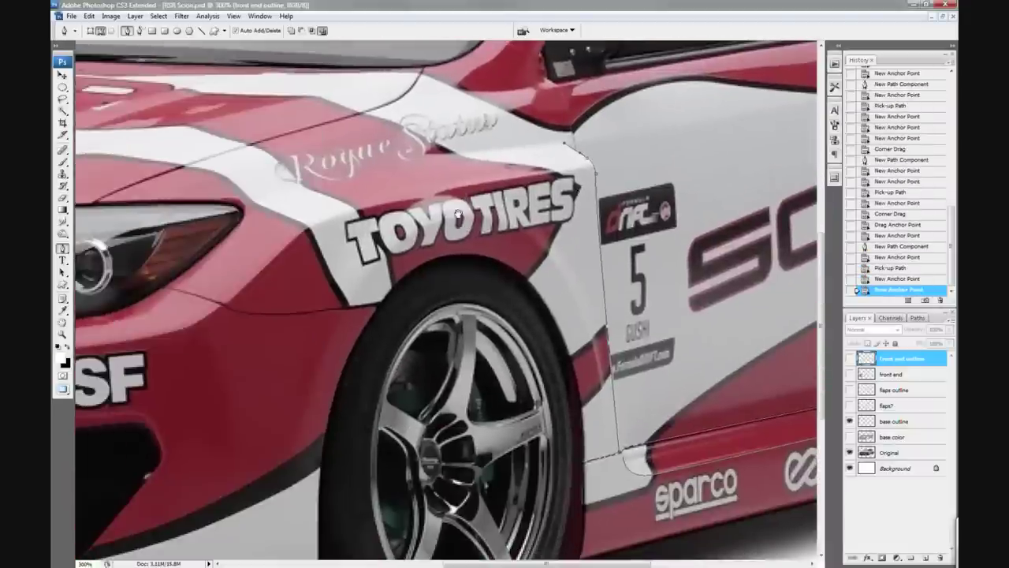
left_click(577, 172)
left_click_drag(537, 69, 556, 203)
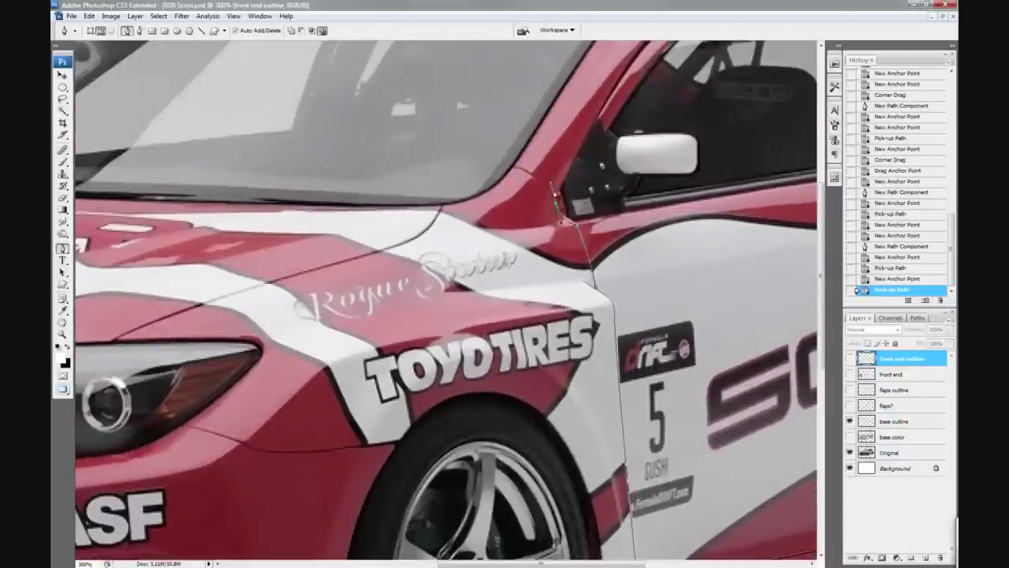
left_click(493, 160)
left_click_drag(607, 313, 626, 231)
- Trace the front fender top and seam around and below the headlight
left_click(363, 284)
left_click_drag(265, 369, 356, 337)
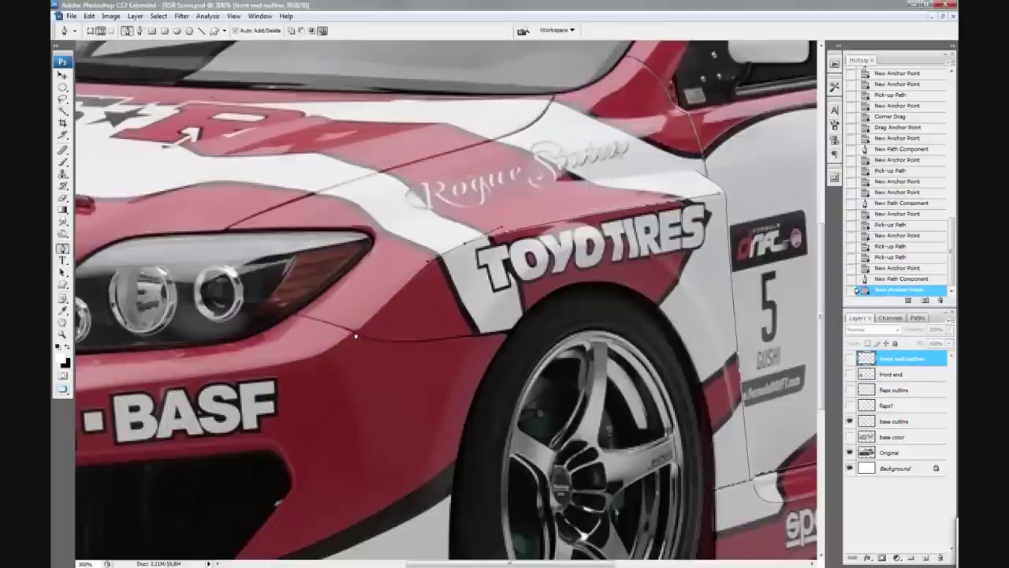
left_click(429, 266)
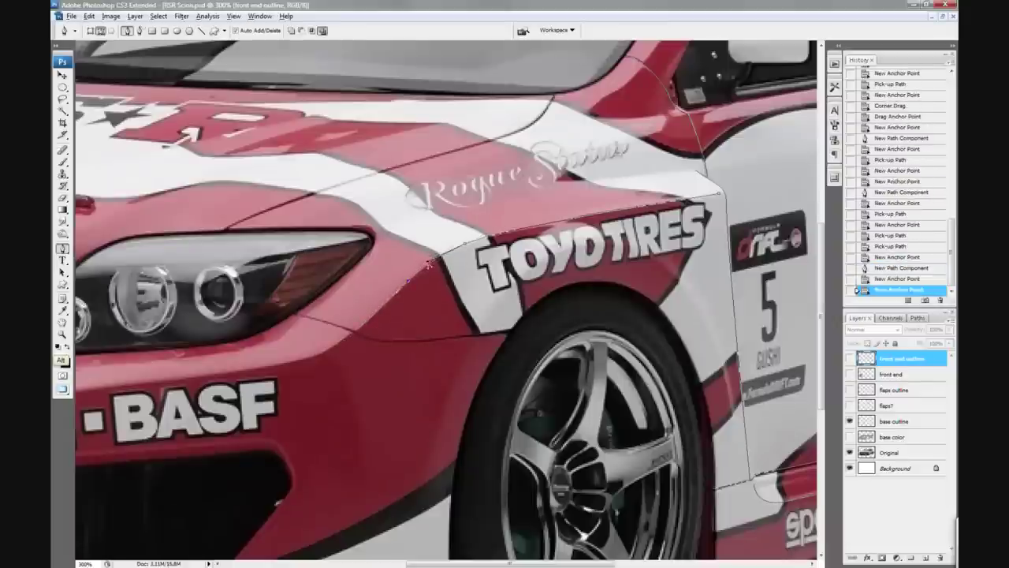
left_click(342, 338)
left_click_drag(118, 369, 365, 314)
left_click_drag(677, 240, 421, 307)
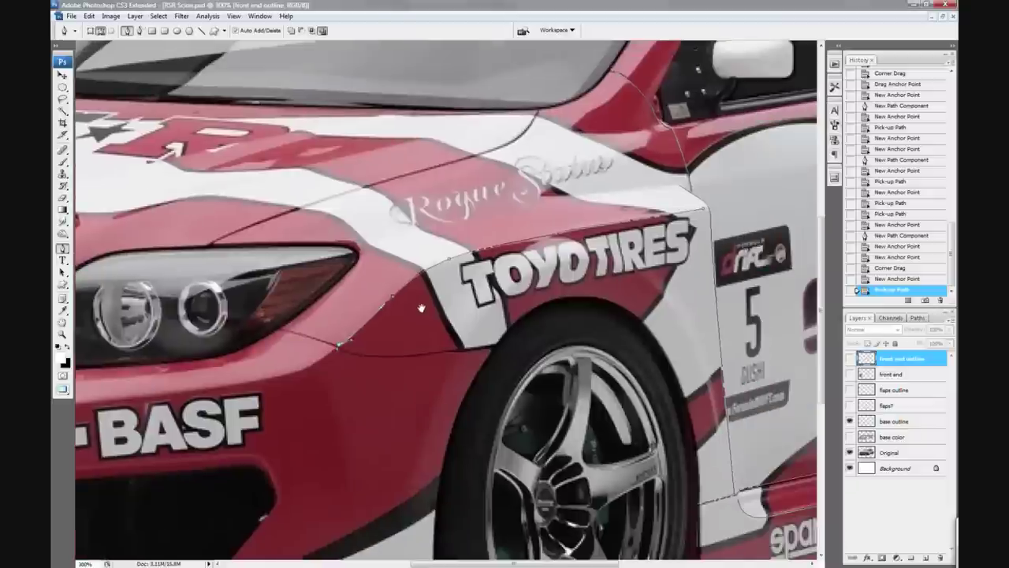
left_click(354, 356)
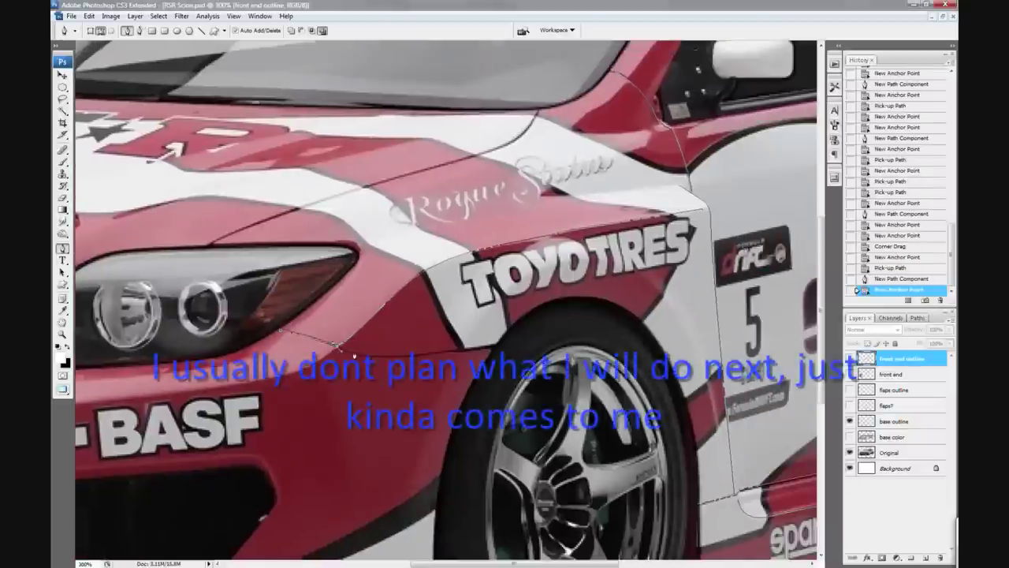
left_click_drag(501, 345, 207, 297)
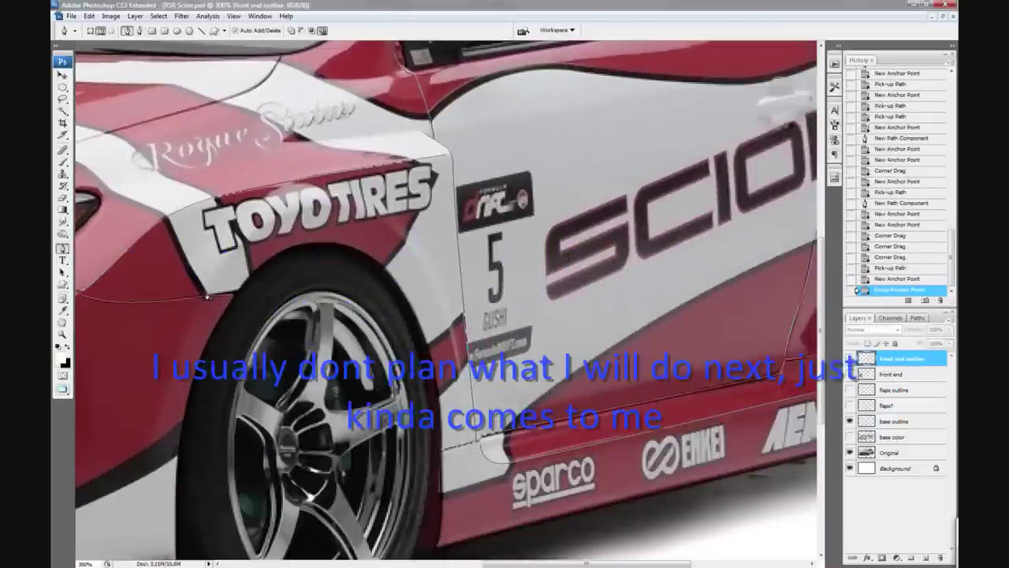
- Add a curved anchor on the front fender arch and reshape the path along the vent
left_click(457, 341)
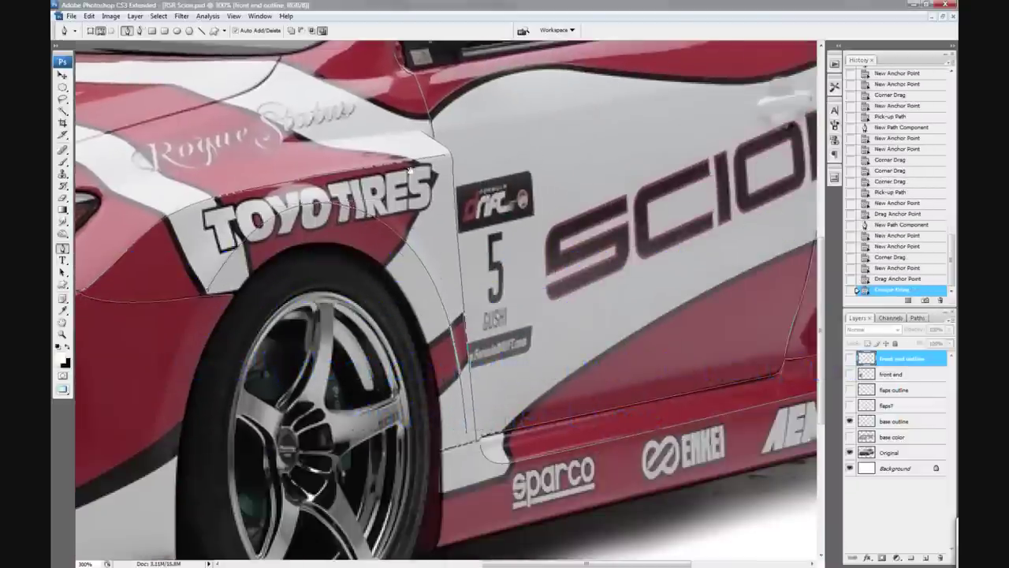
left_click_drag(410, 169, 375, 307)
left_click_drag(525, 224, 533, 266)
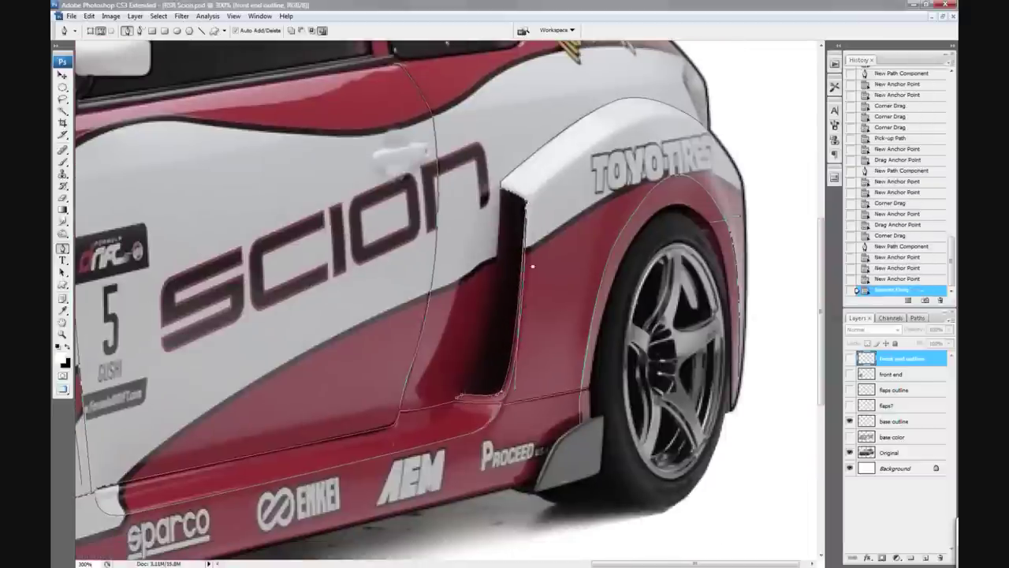
left_click_drag(488, 238, 615, 236)
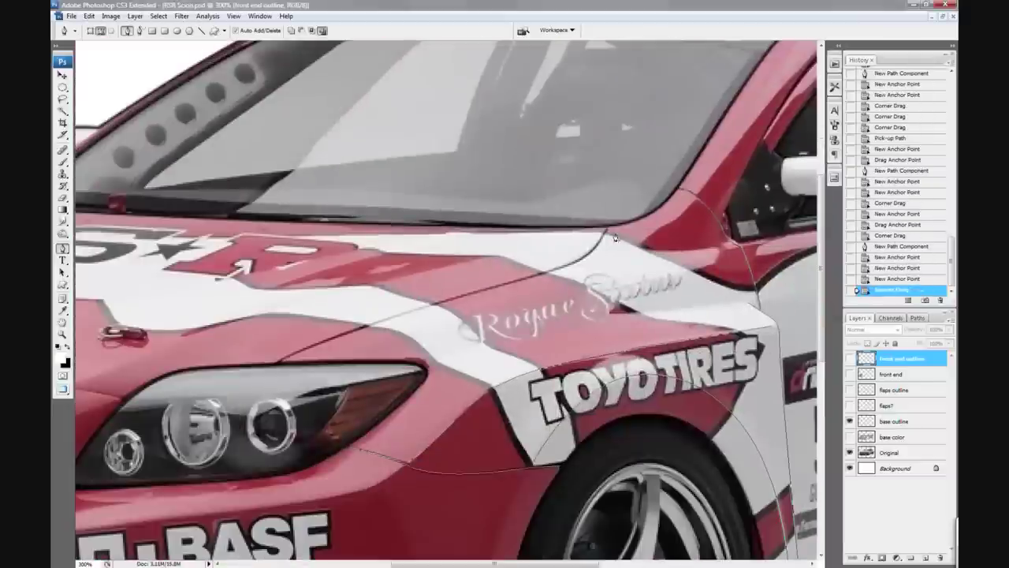
- Trace the hood seam across the front above the grille to the headlight
left_click(421, 313)
left_click(280, 358)
left_click_drag(68, 388, 416, 380)
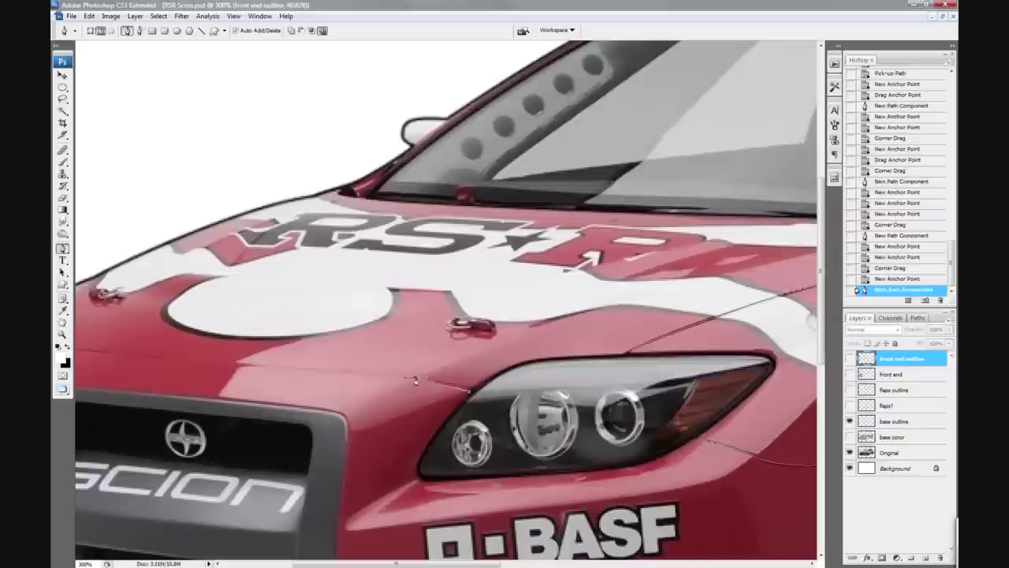
left_click(469, 391)
left_click_drag(145, 362, 386, 375)
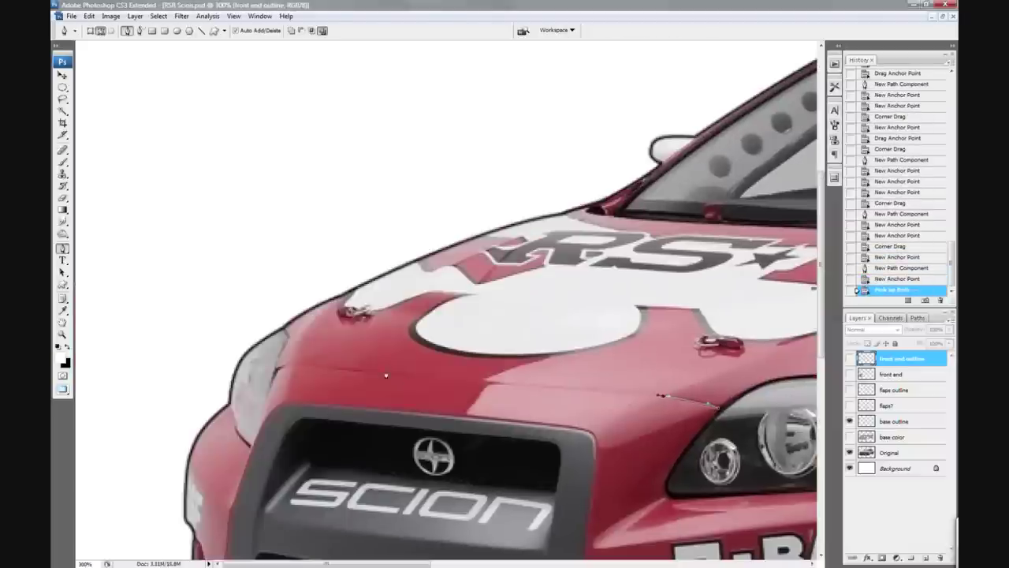
left_click(327, 368)
left_click(294, 369)
scroll(236, 347, "down", 3)
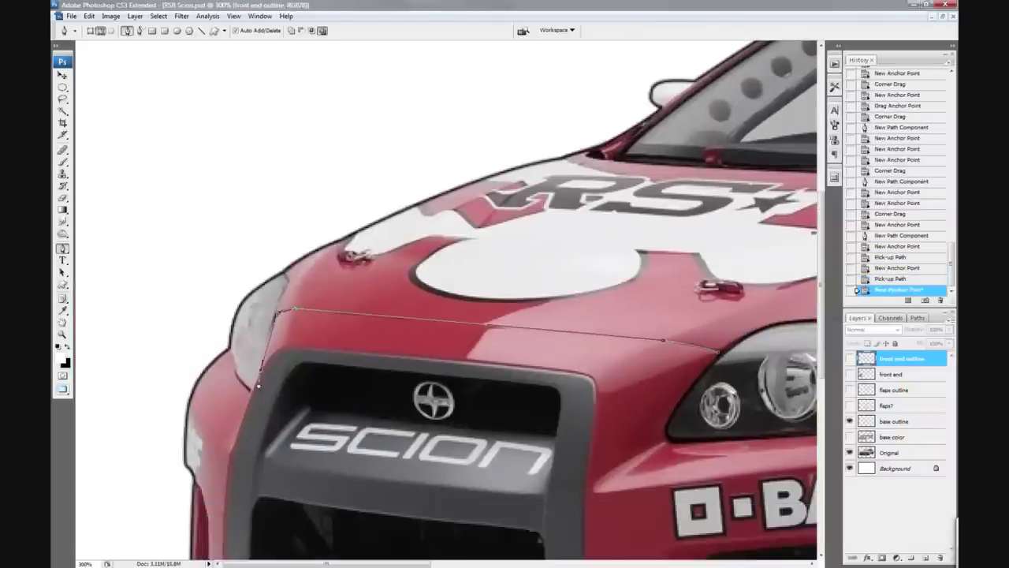
left_click(236, 345)
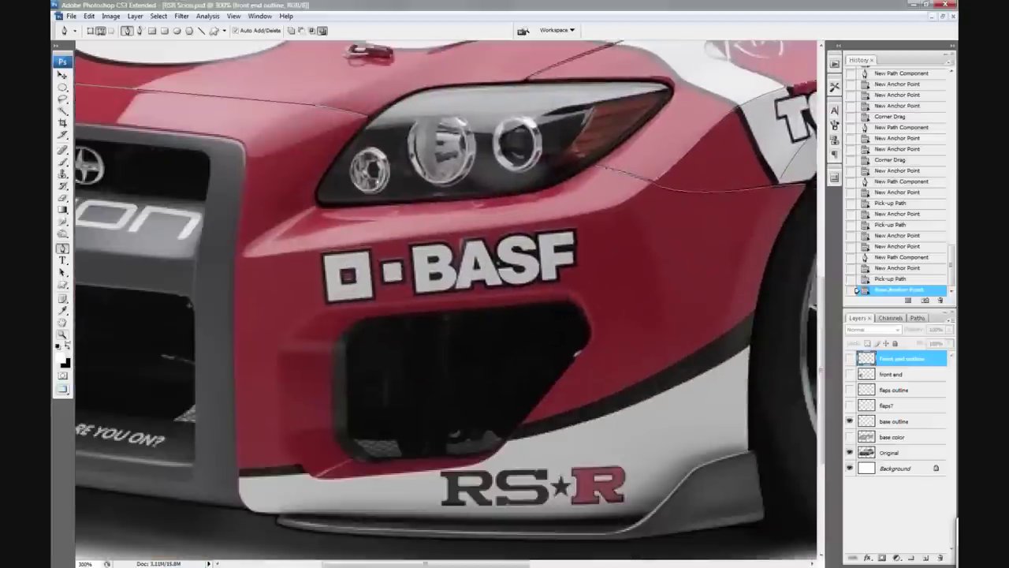
- Fit the car in view and save the traced work path as 'body gaps'
double_click(62, 334)
left_click(913, 317)
double_click(869, 376)
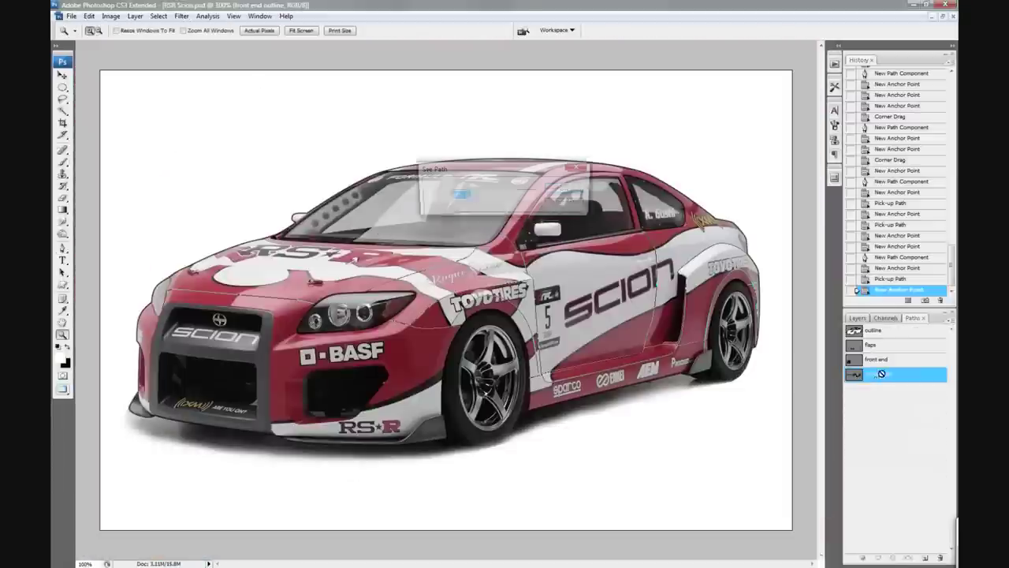
type("body gaps")
key("Return")
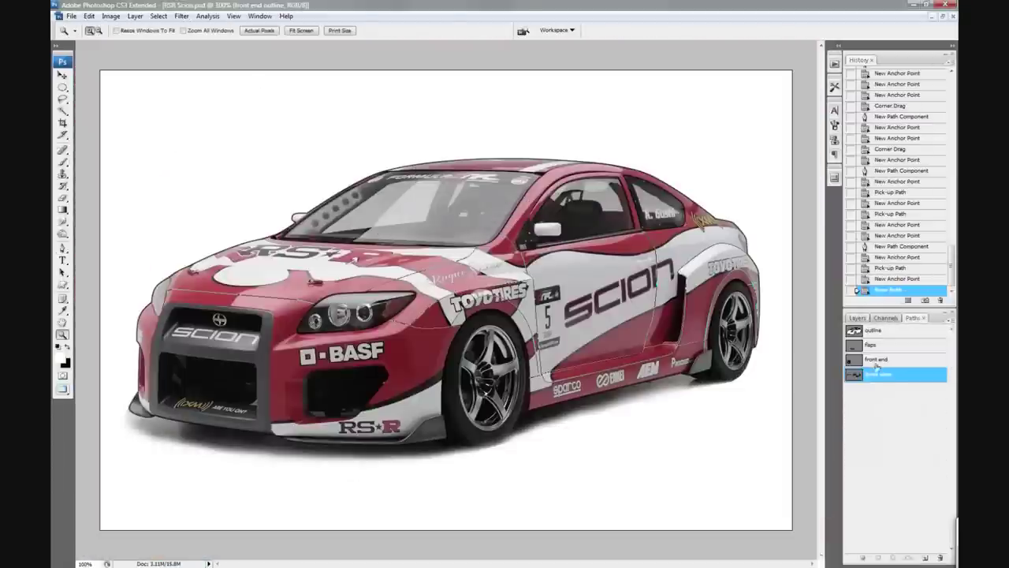
- Create a new 'body gaps' layer and stroke the body gaps path onto it
key("ctrl+shift+alt+n")
type("s")
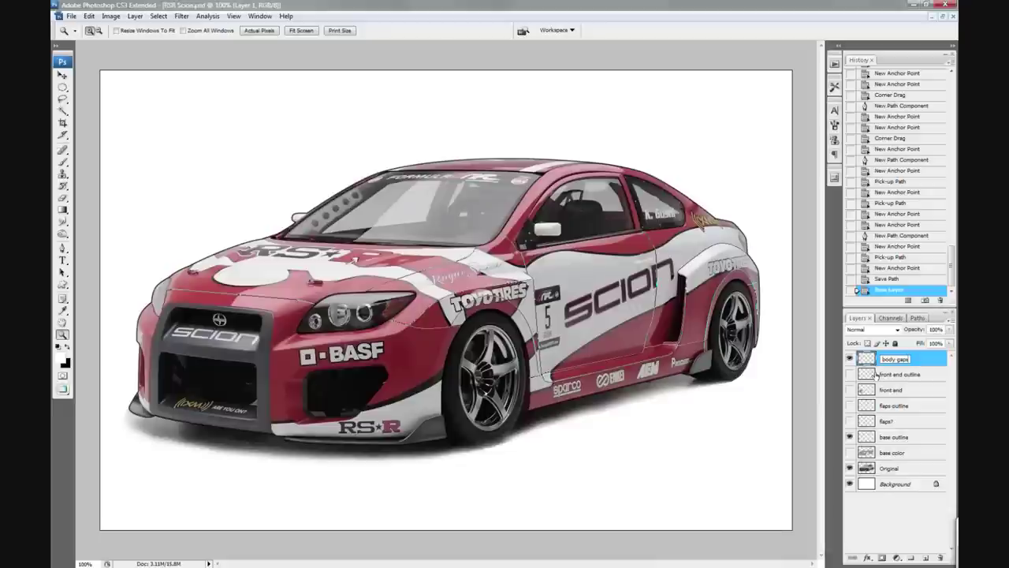
key("Return")
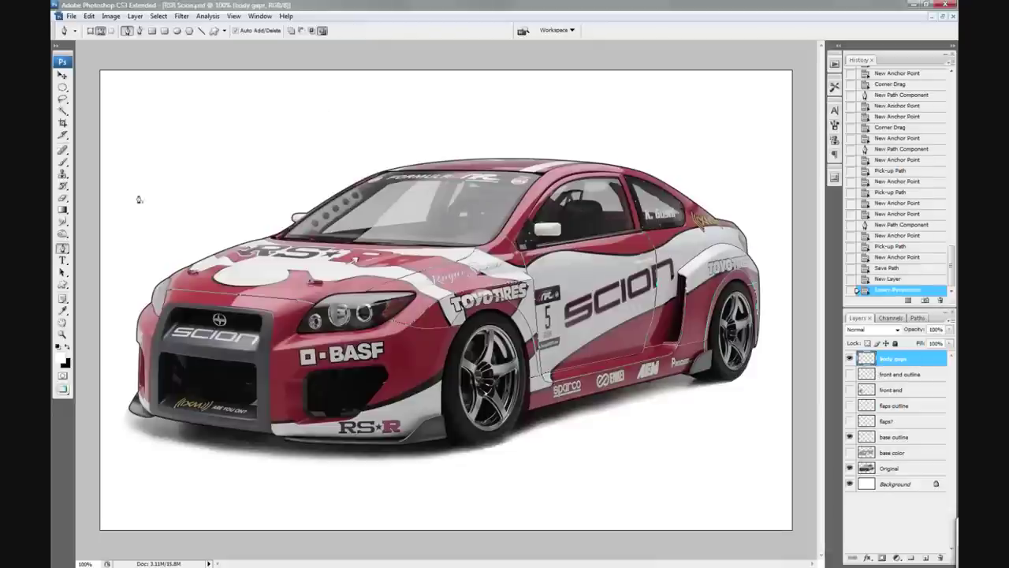
key("b")
right_click(138, 199)
key("p")
right_click(264, 257)
left_click(293, 329)
key("Return")
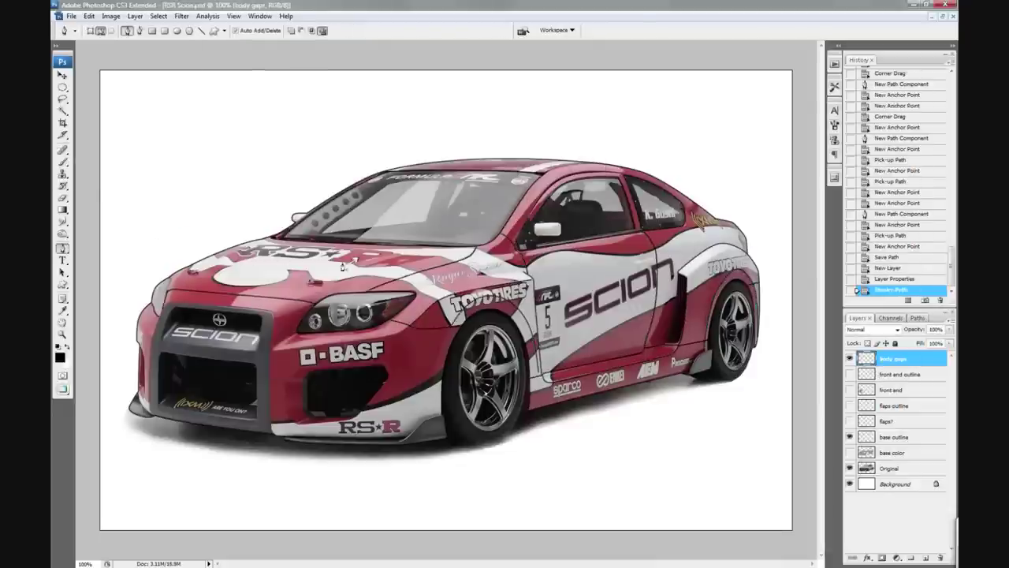
- Hide the base colour, flaps and front end layers, then zoom in on the front end
left_click(850, 452)
left_click(850, 452)
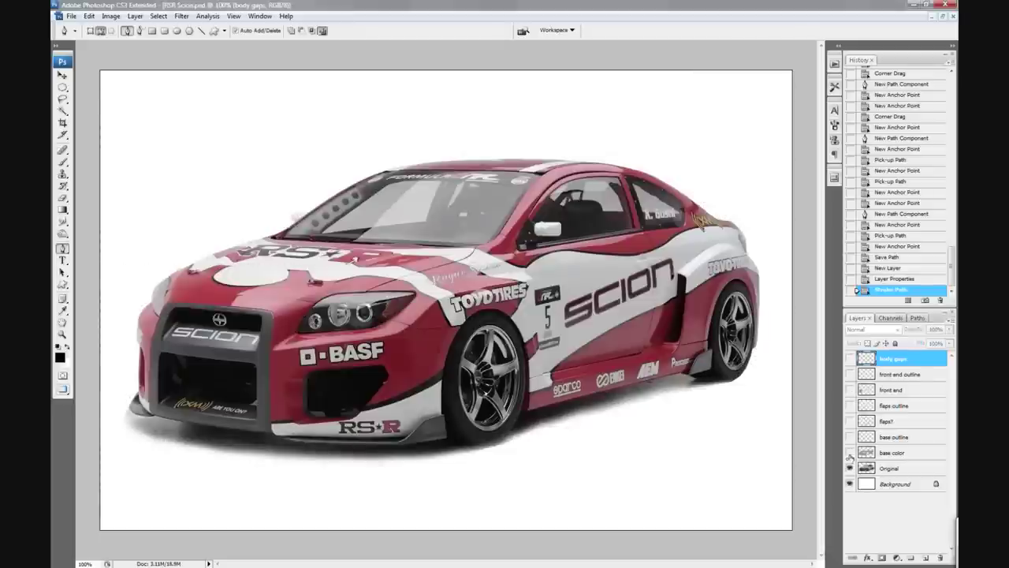
left_click(849, 420)
left_click(850, 390)
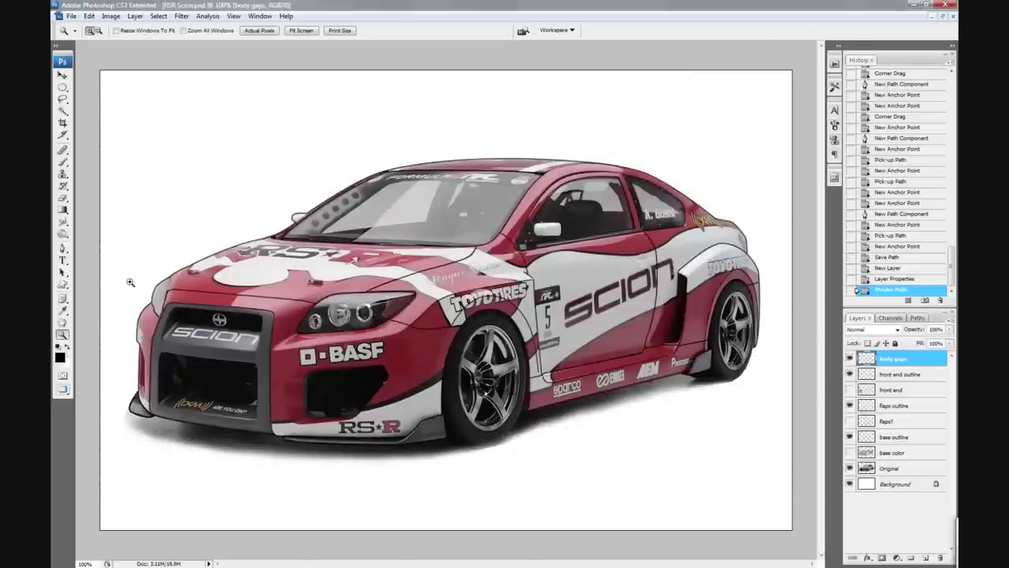
left_click(334, 404)
- Trace a closed Pen path around the lower front vent, curving its corners to the edge
key("p")
left_click(579, 297)
left_click(537, 347)
left_click(497, 377)
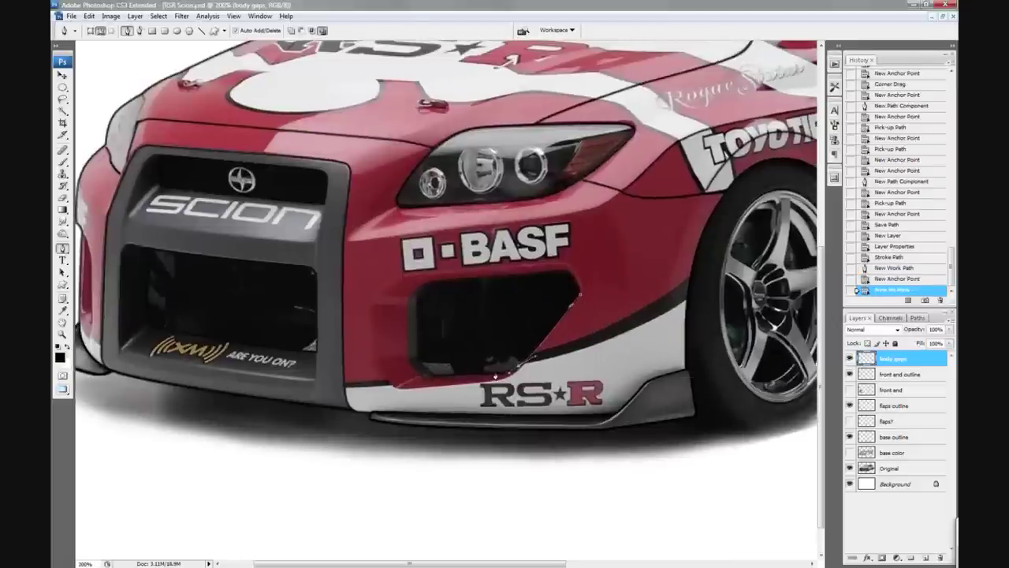
left_click(437, 383)
left_click(416, 301)
left_click(441, 279)
left_click(566, 274)
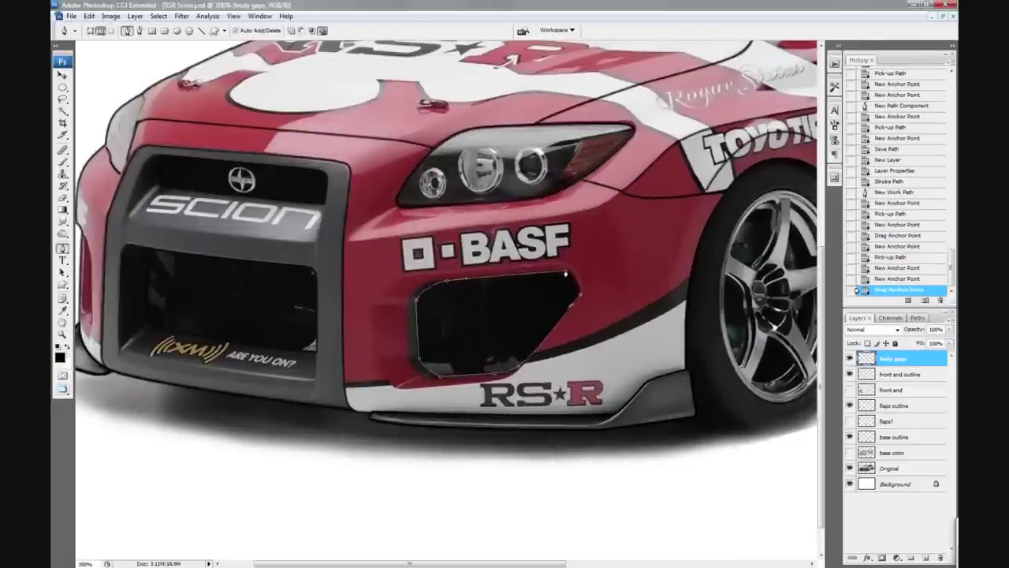
left_click(579, 296)
left_click_drag(442, 253, 514, 258)
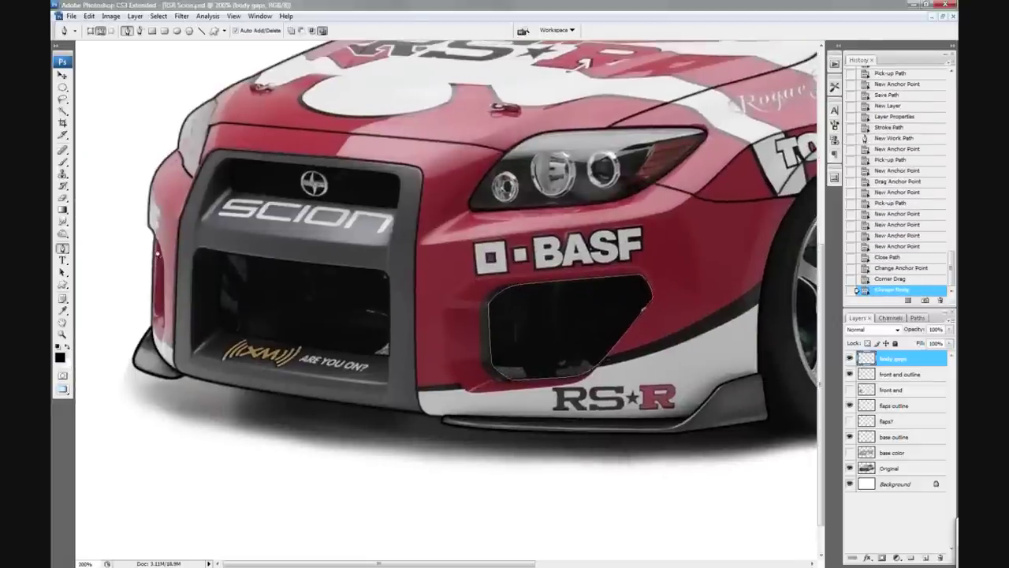
left_click_drag(198, 131, 136, 155)
- Trace a second curved outline along the left part of the vent
left_click(388, 315)
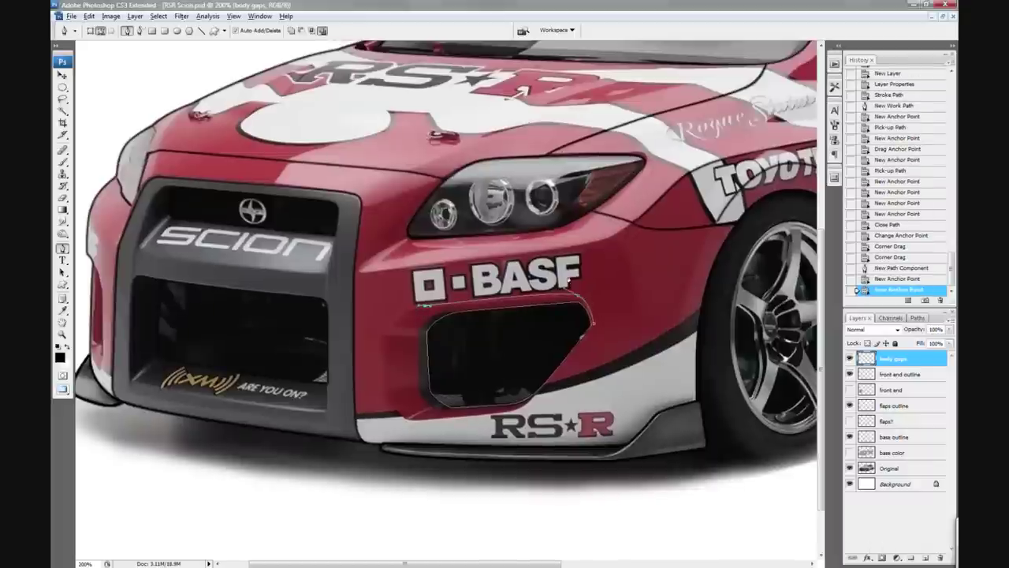
left_click(378, 353)
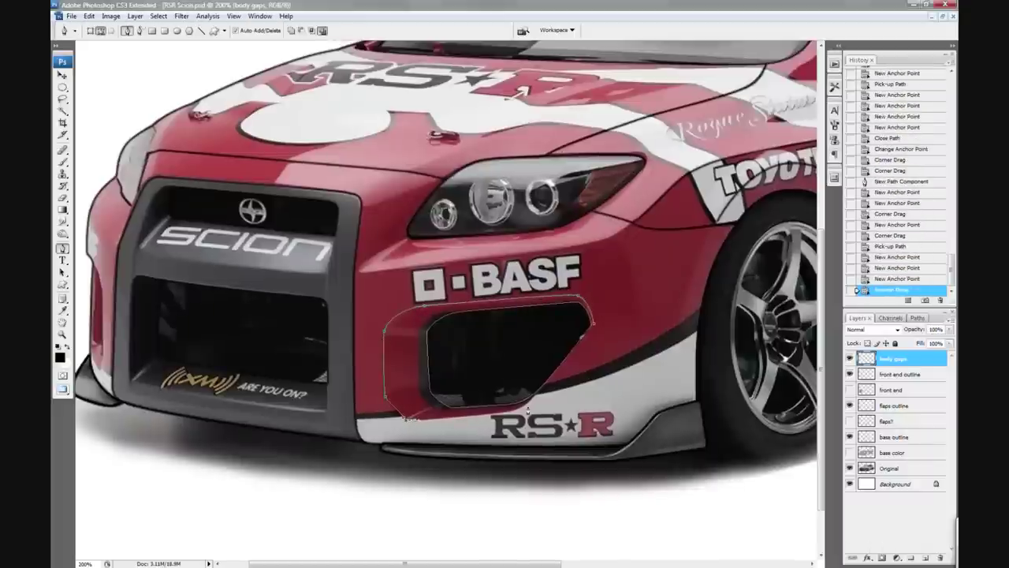
left_click(456, 317)
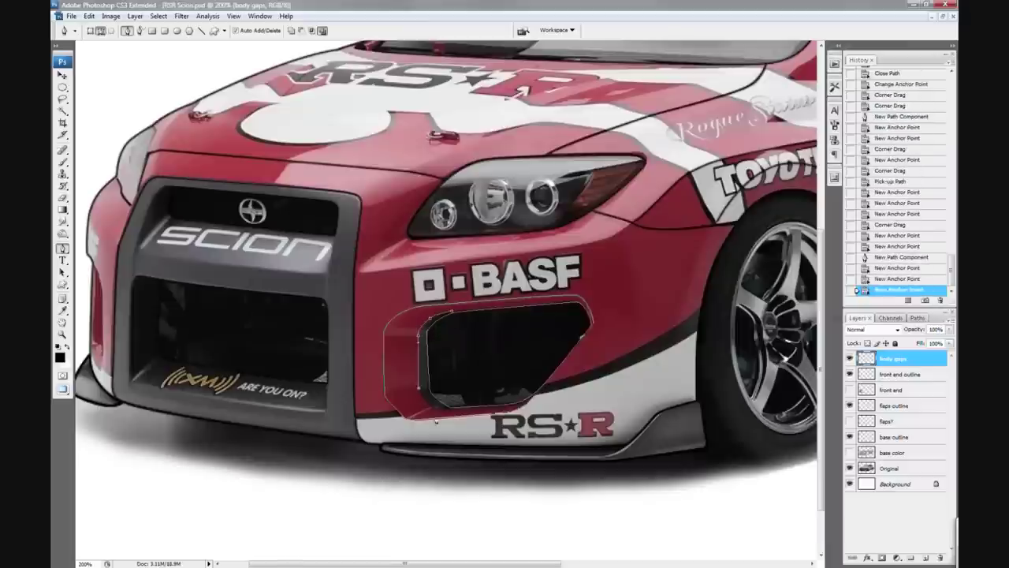
left_click_drag(97, 274, 158, 298)
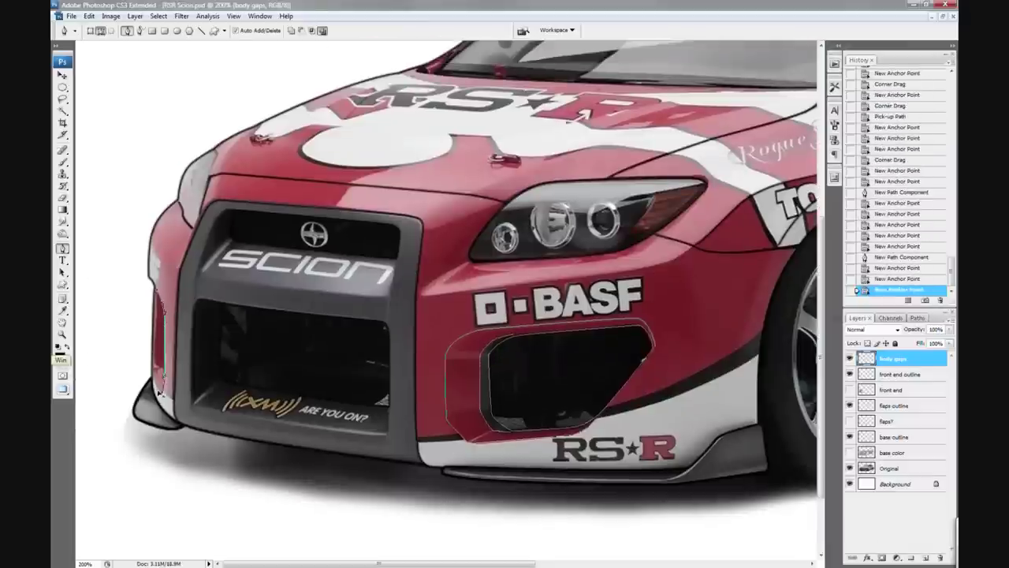
left_click(159, 392)
- Save the vent work path in the Paths panel
left_click(913, 318)
double_click(898, 388)
key("Return")
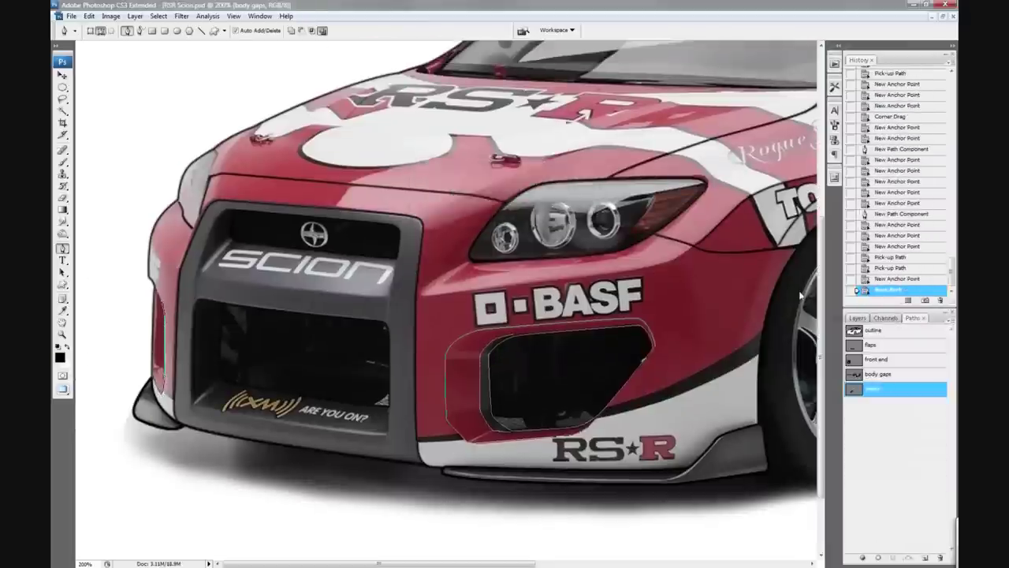
left_click_drag(788, 236, 181, 344)
left_click_drag(431, 320, 655, 244)
- Add a 'vent outline' layer and stroke the vent path onto it in dark
left_click(926, 556)
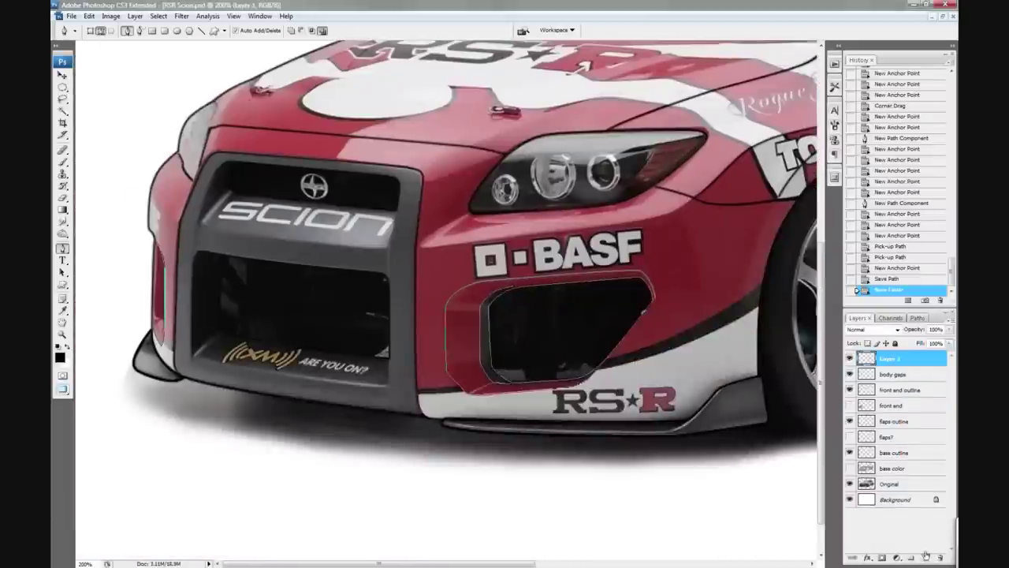
type("outline")
key("Return")
right_click(289, 316)
left_click(326, 386)
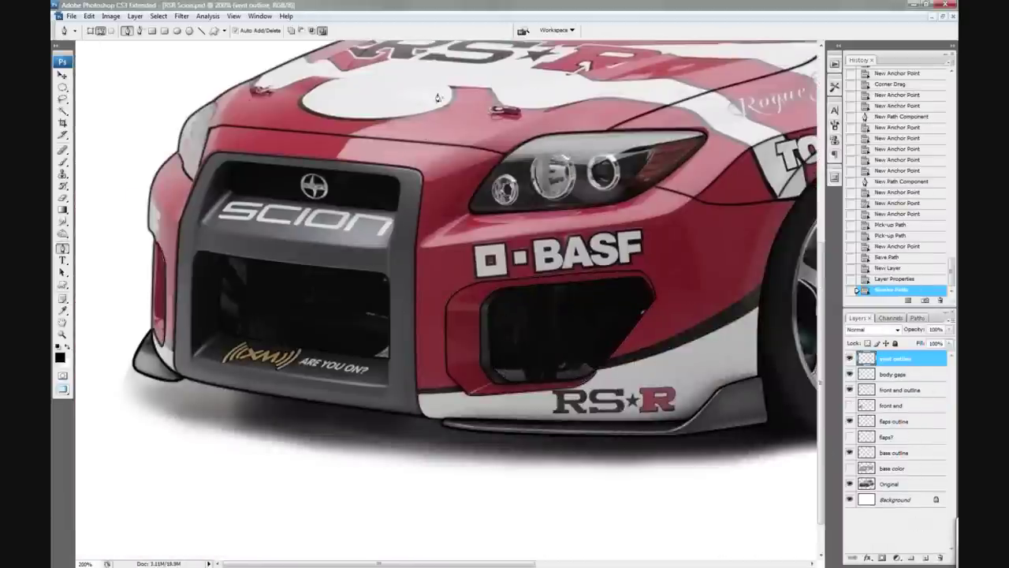
left_click_drag(439, 98, 476, 207)
mouse_move(484, 139)
left_mouse_down()
mouse_move(388, 293)
mouse_move(196, 247)
left_mouse_up()
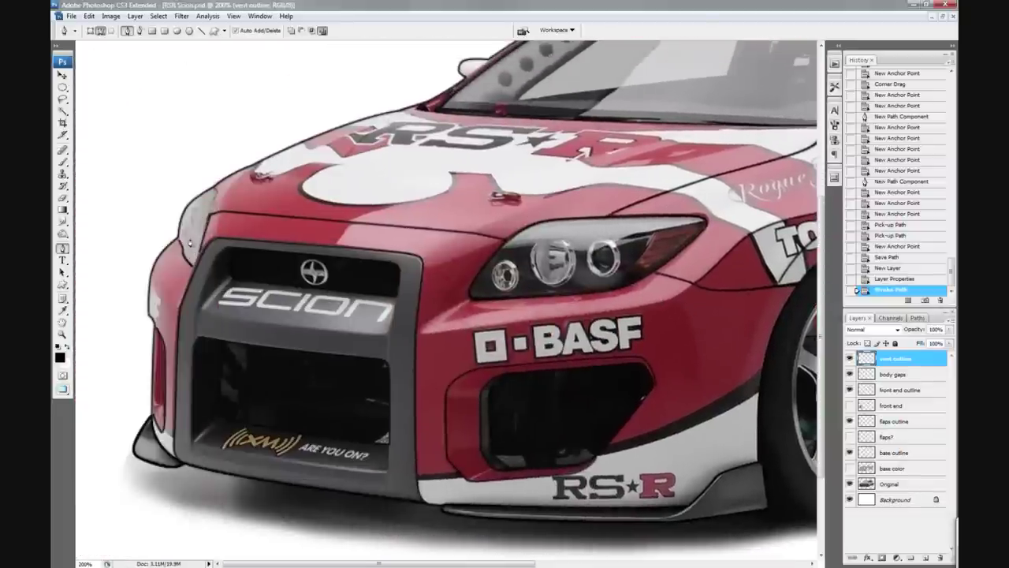
- Trace the grille frame's bottom and right side with curved Pen anchors
scroll(275, 187, "up", 3)
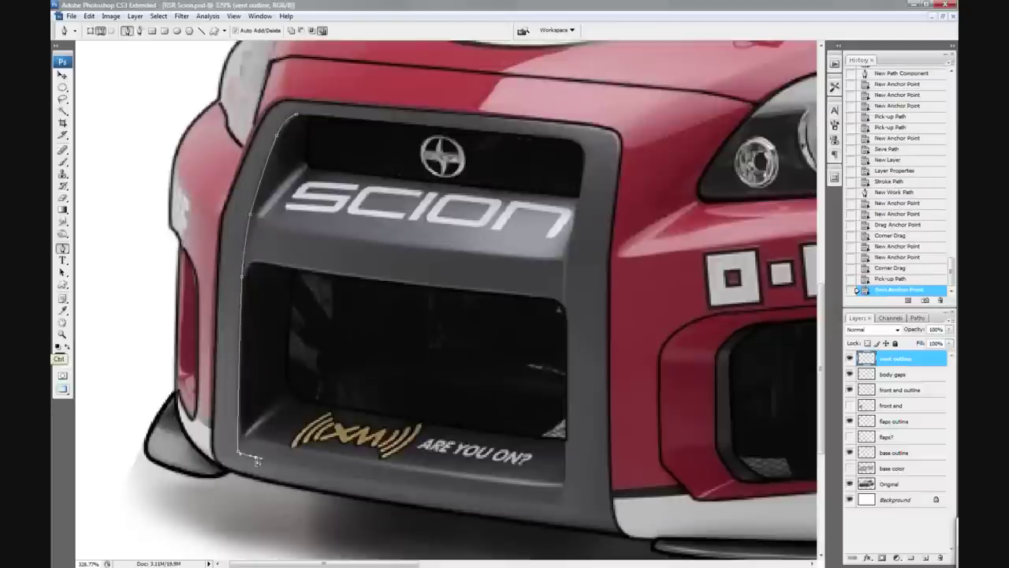
left_click_drag(563, 503, 569, 505)
left_click(563, 503)
left_click_drag(565, 442, 570, 290)
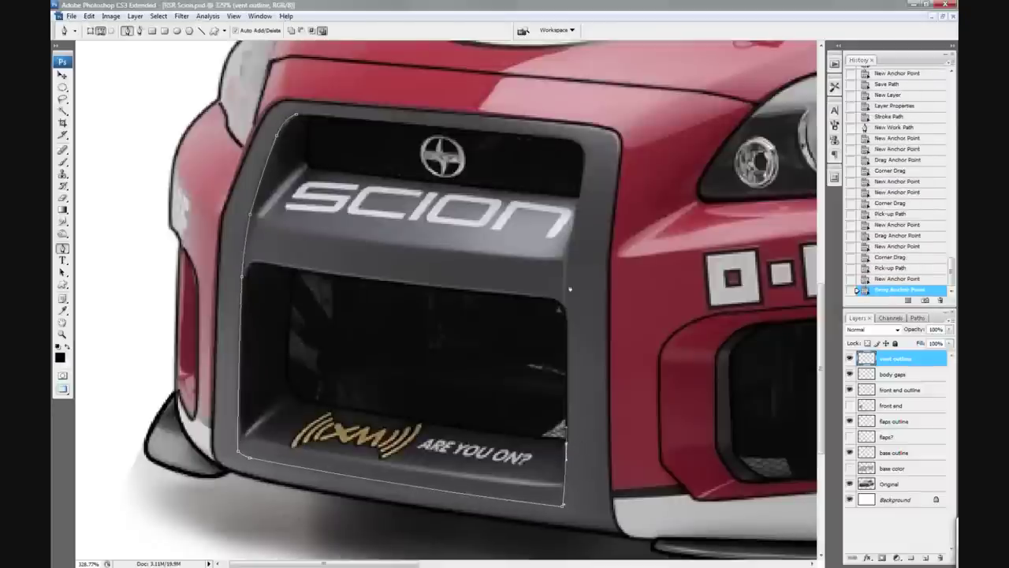
left_click_drag(244, 436, 253, 447)
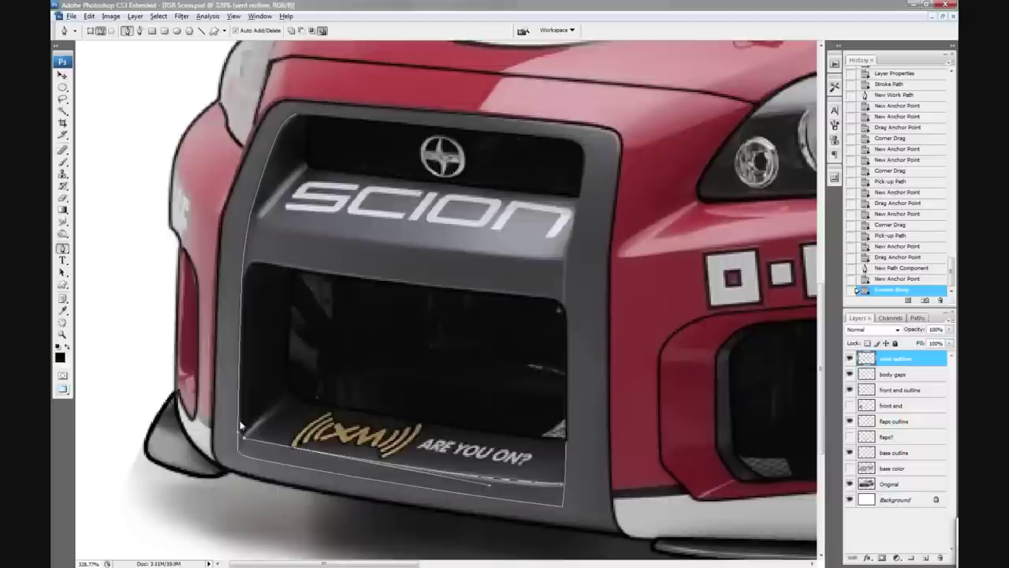
- Outline the SCION panel edges and the grille's top edge with the Pen tool
left_click(242, 427)
left_click(256, 211)
left_click_drag(430, 246, 442, 251)
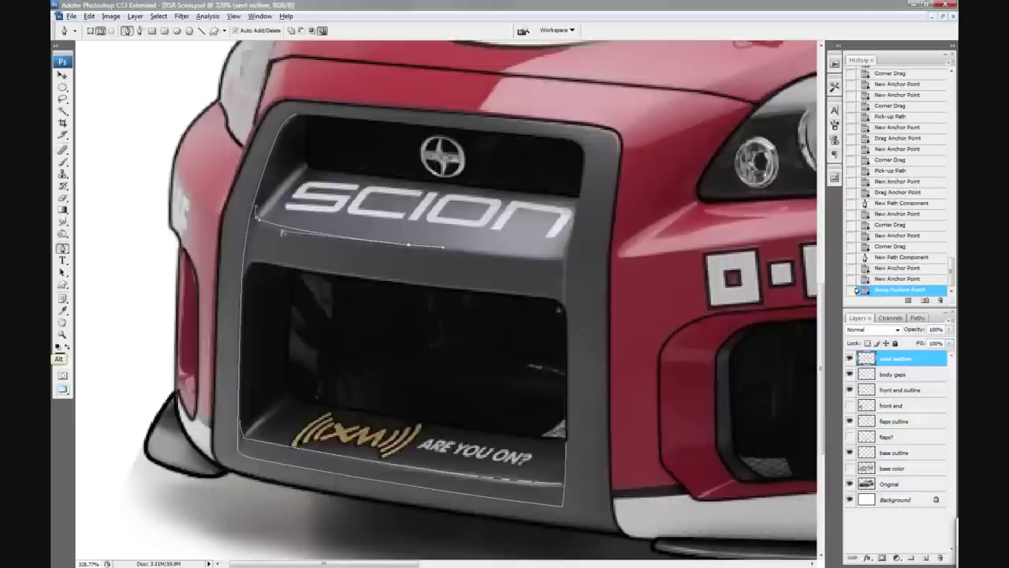
left_click(562, 256)
left_click(584, 147)
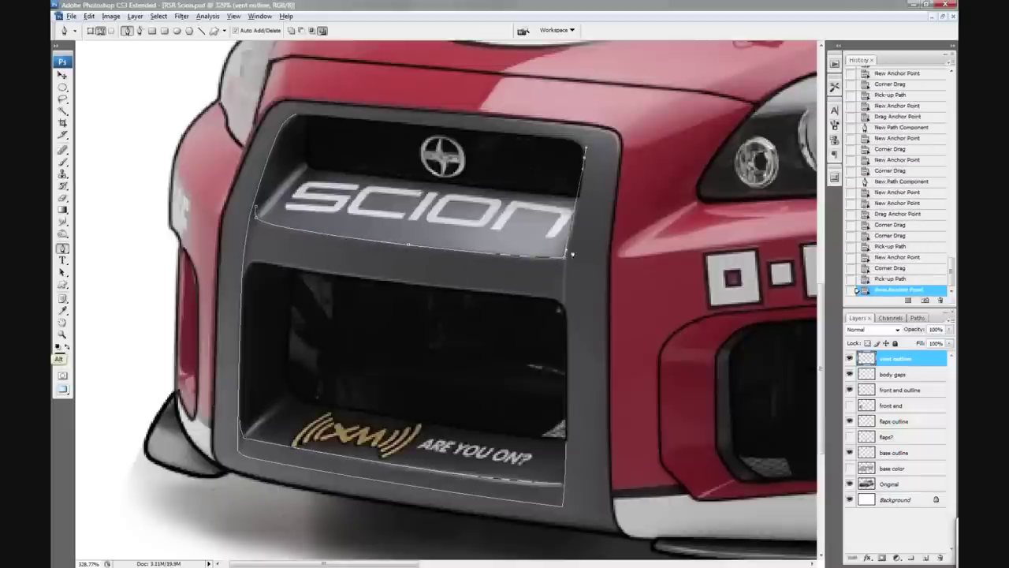
left_click(581, 144)
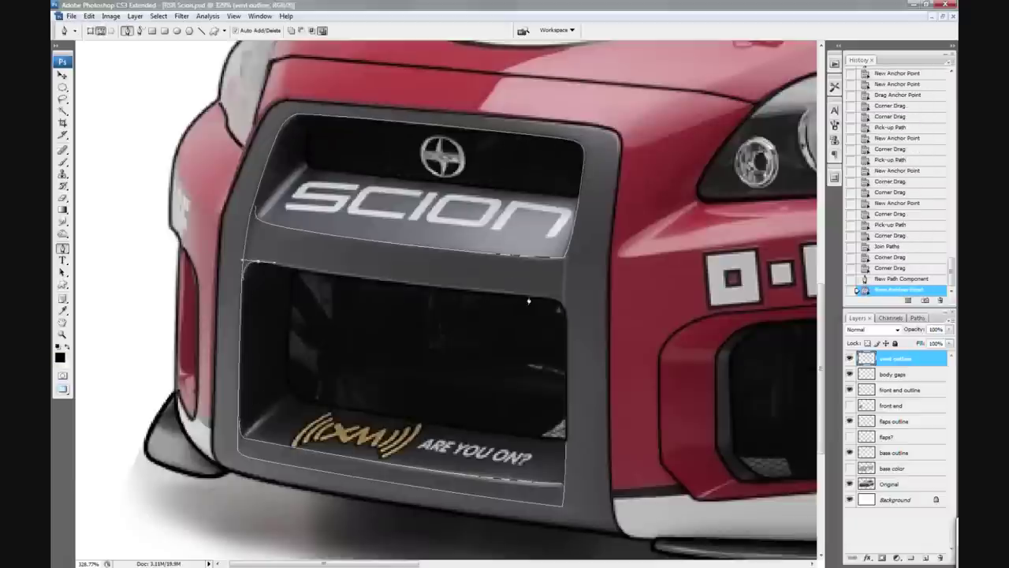
left_click_drag(528, 300, 297, 277)
left_click(565, 329)
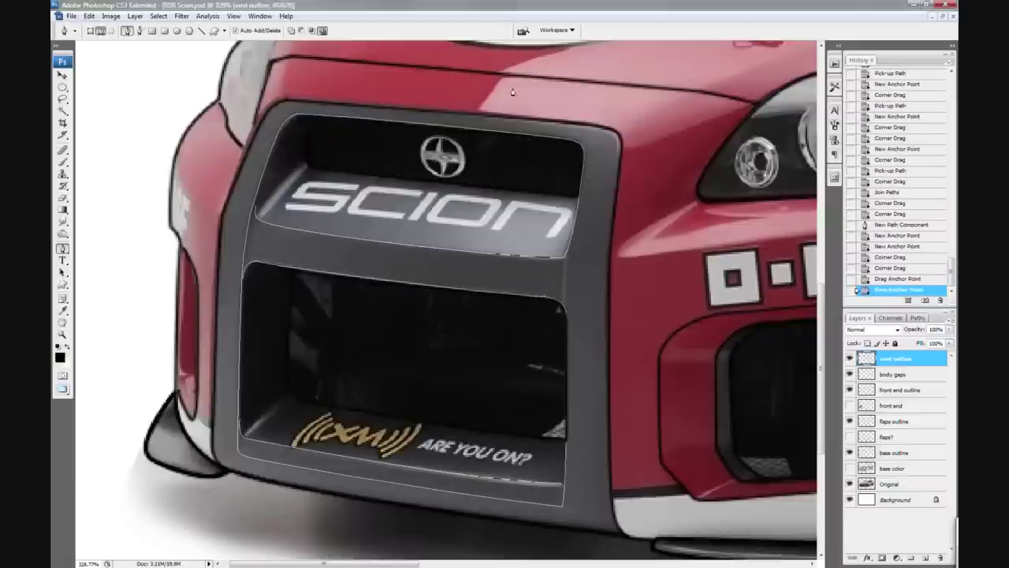
- Add a 'front end detail' layer and stroke the grille path onto it
left_click(925, 557)
double_click(893, 389)
type("front e")
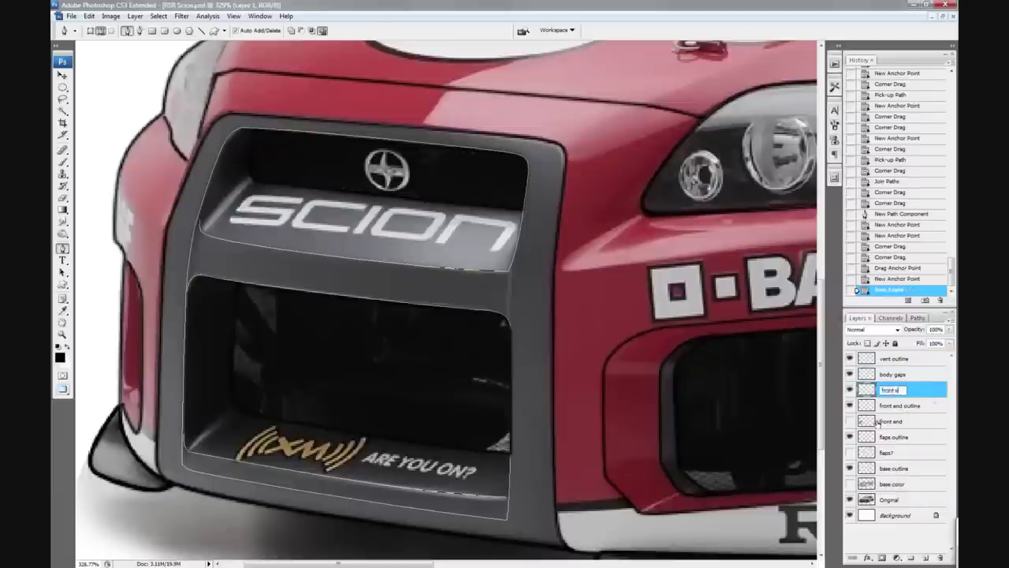
type("nd detail")
key("Return")
right_click(244, 315)
left_click(268, 388)
- Show the grey front end layer and pan around to review the result
left_click(849, 421)
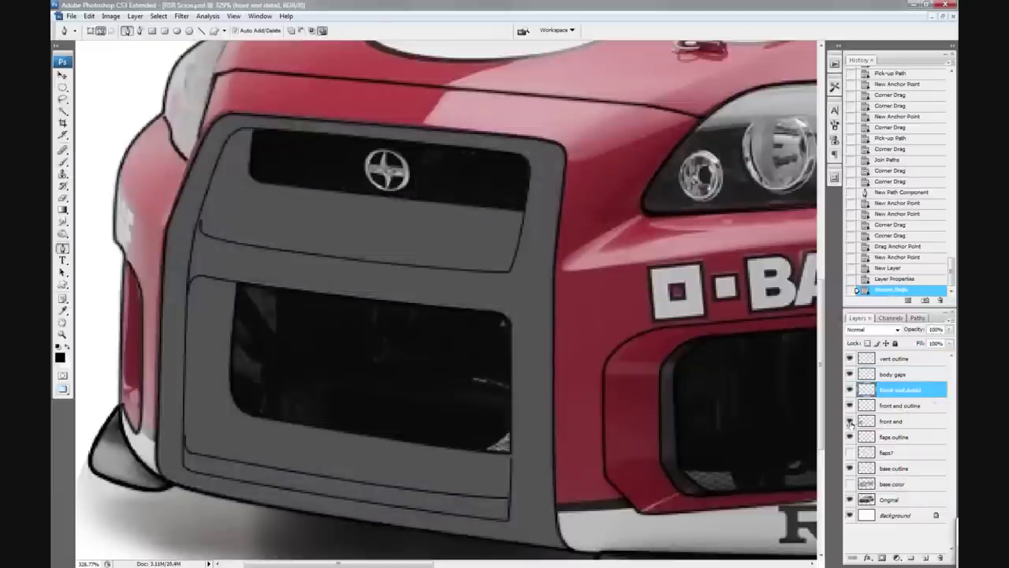
scroll(327, 271, "down", 3)
scroll(528, 273, "right", 5)
scroll(528, 274, "up", 5)
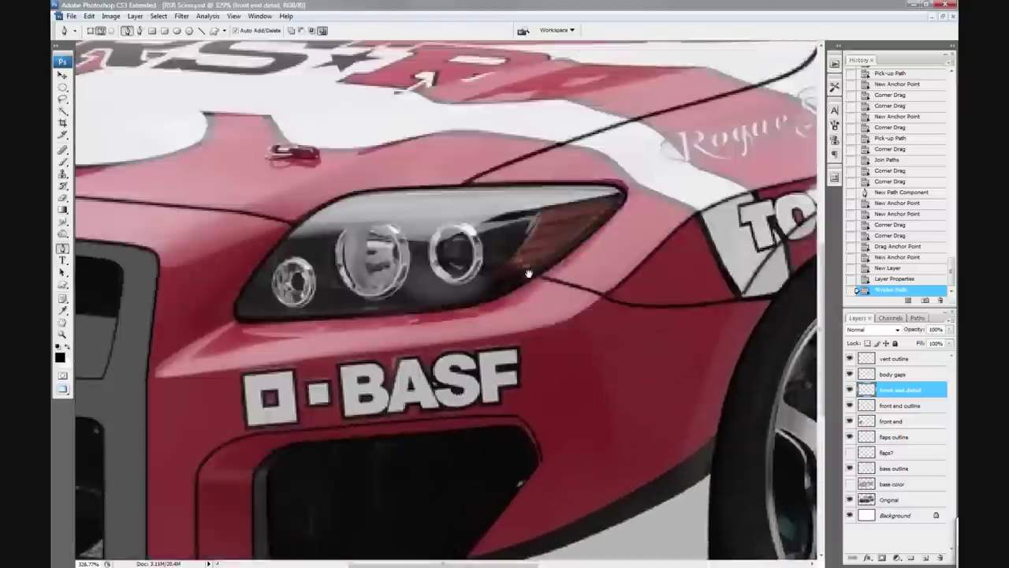
scroll(528, 274, "up", 5)
scroll(529, 274, "left", 5)
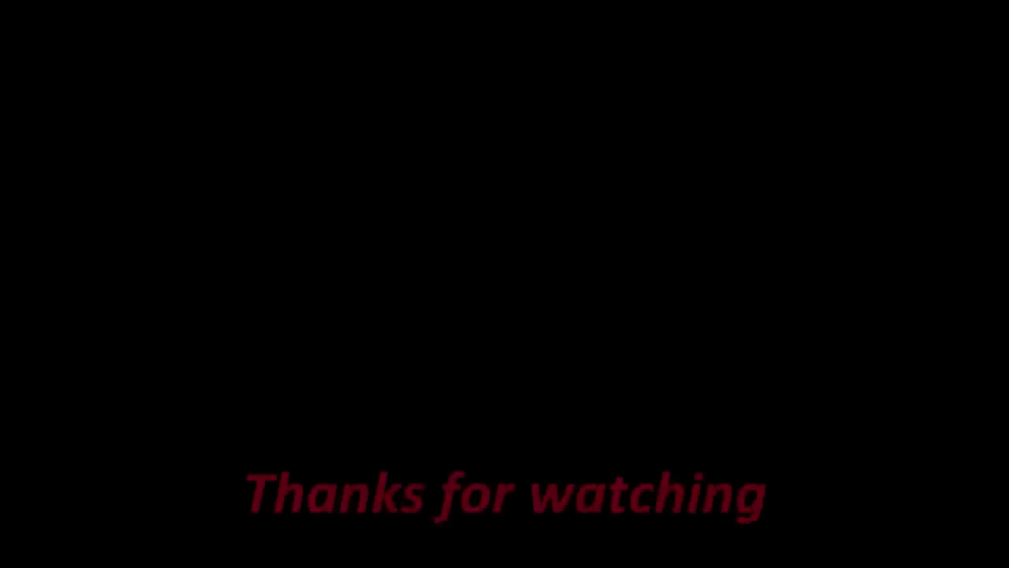